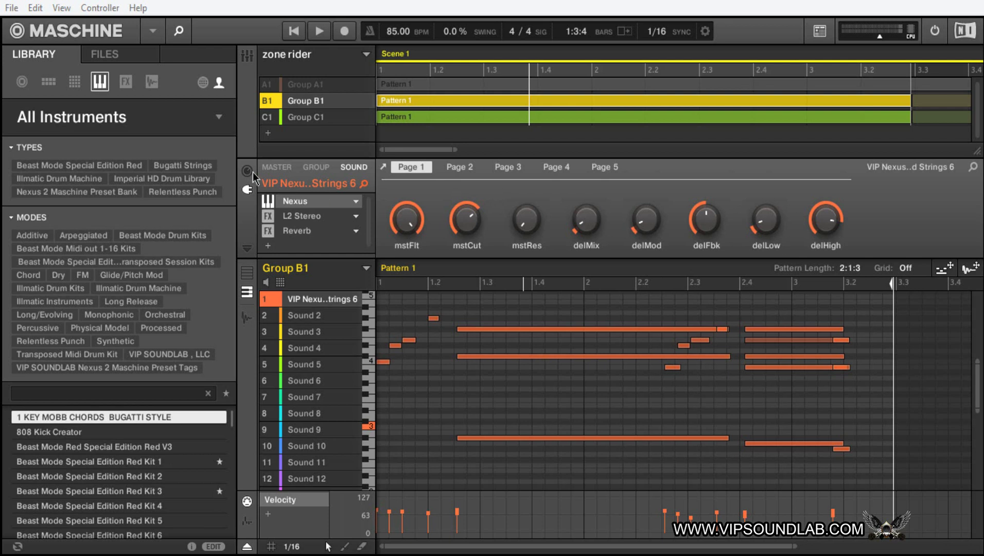
Filter the user instruments by the Beast Mode Red V3 product, examine the selected preset's file information, and clear the filter
click(109, 123)
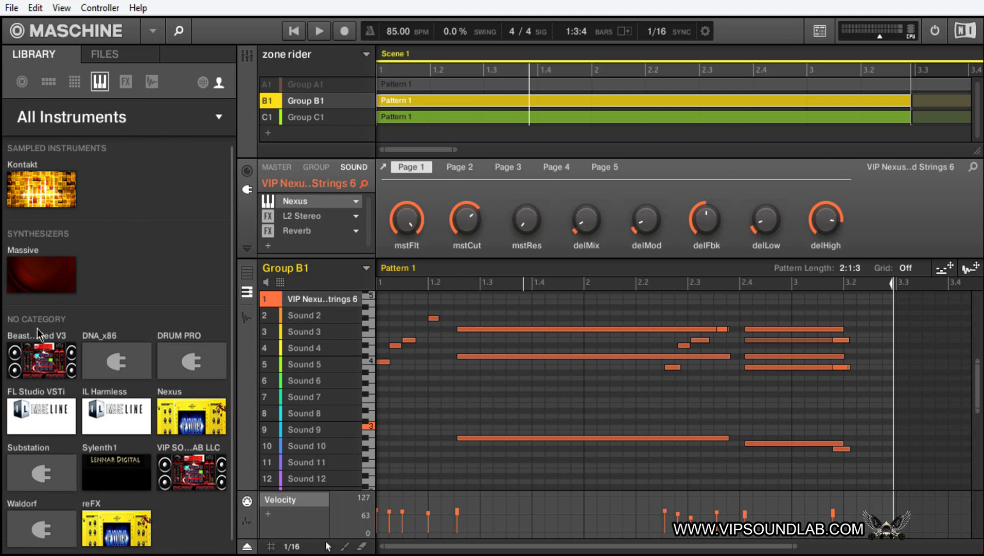
mouse_move(35, 363)
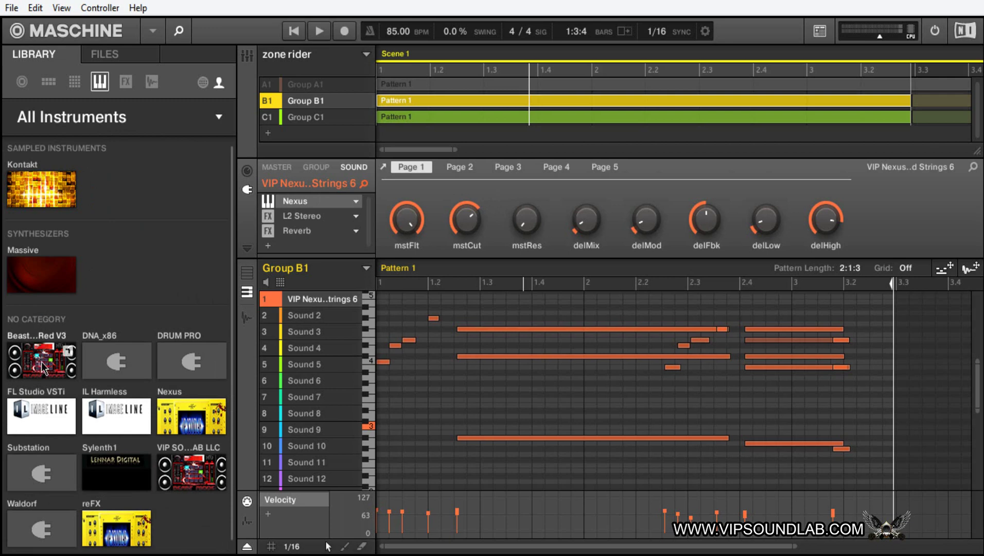
click(42, 363)
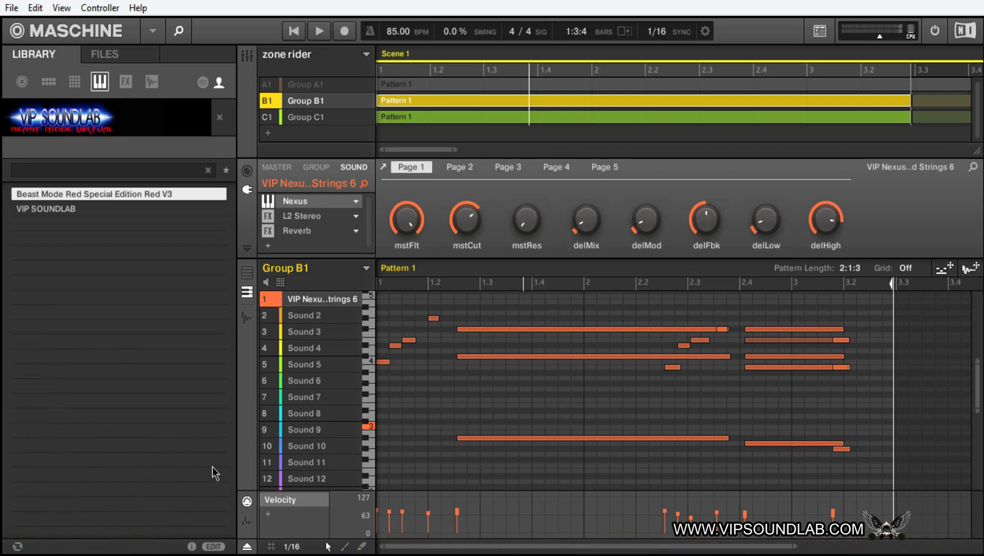
click(192, 547)
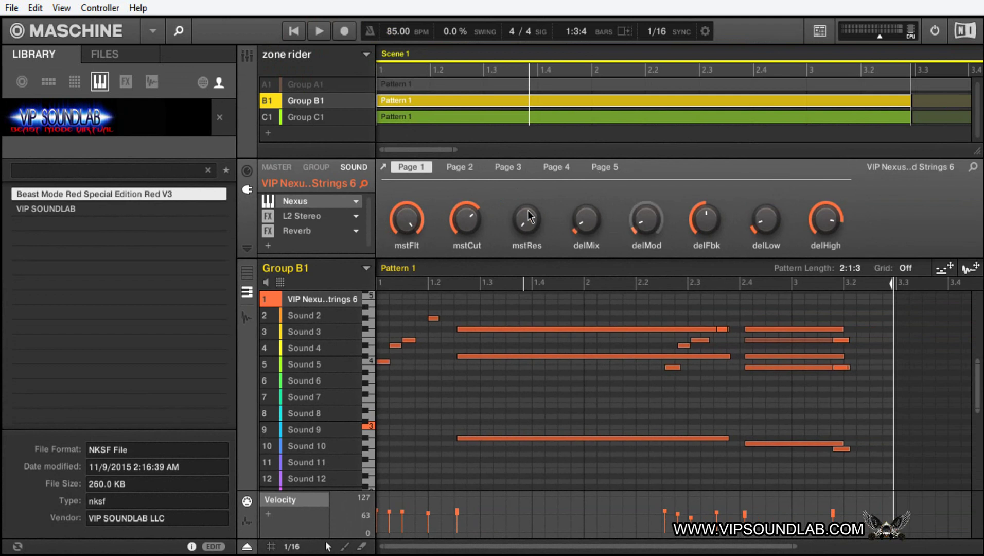
mouse_move(649, 232)
click(220, 118)
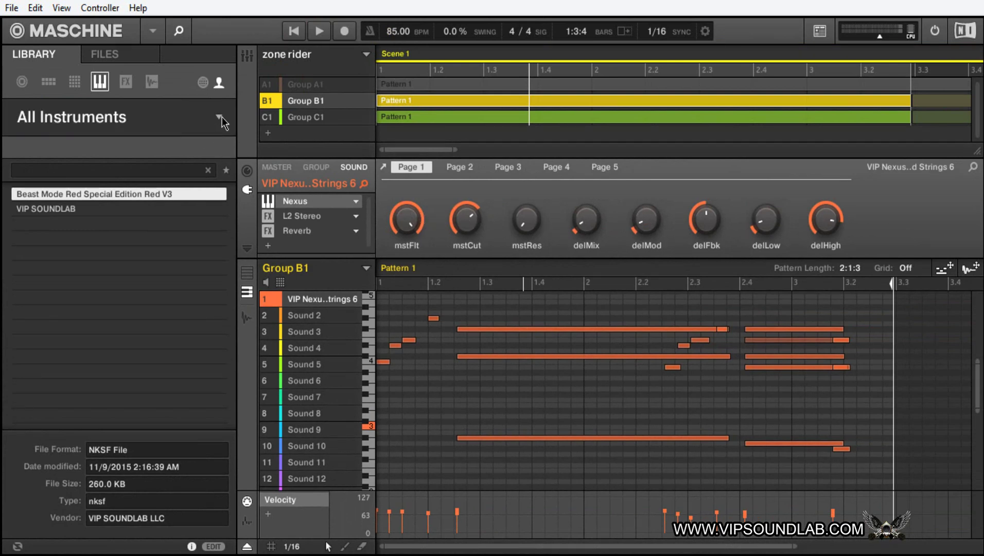
Filter the user instruments by the Nexus product and examine the Nexus 2 preset's file information
click(114, 120)
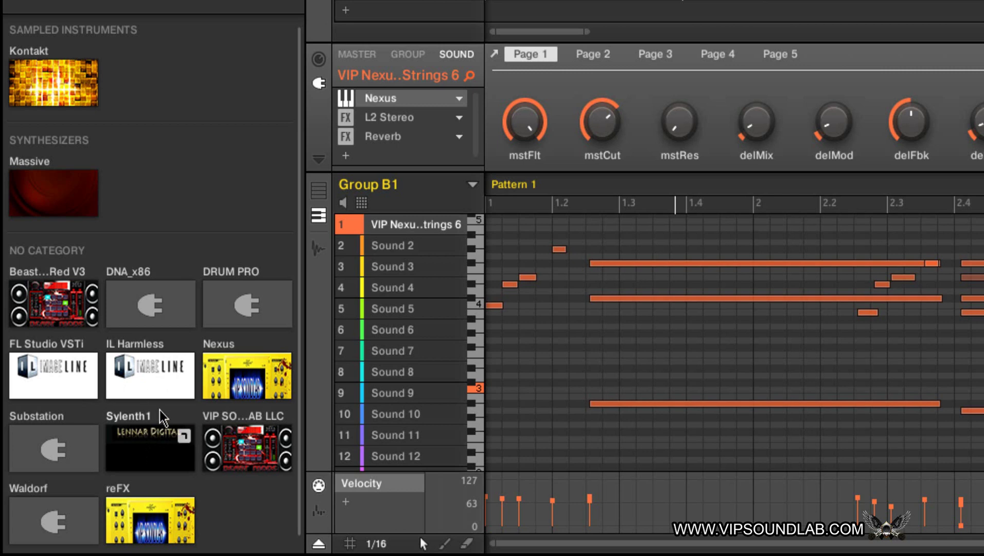
click(235, 373)
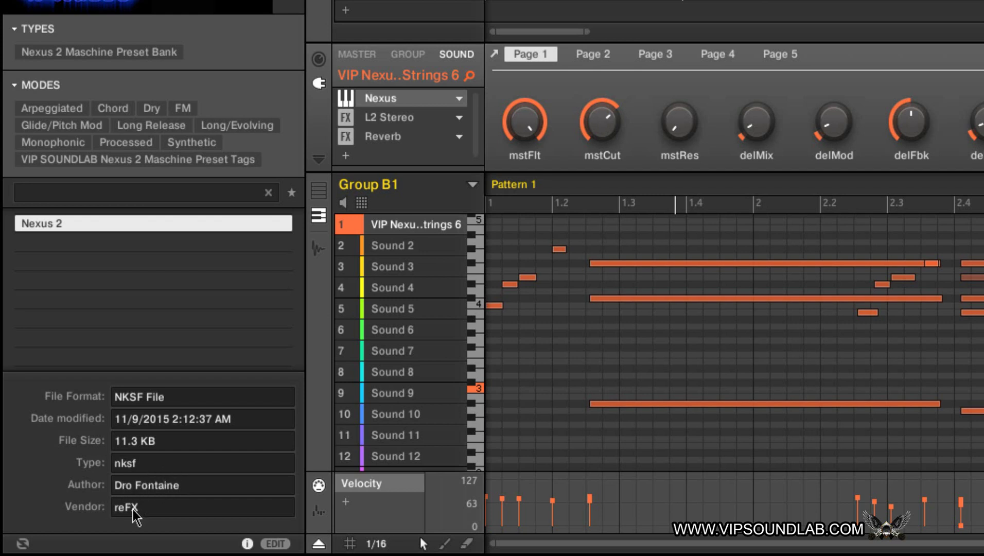
click(247, 543)
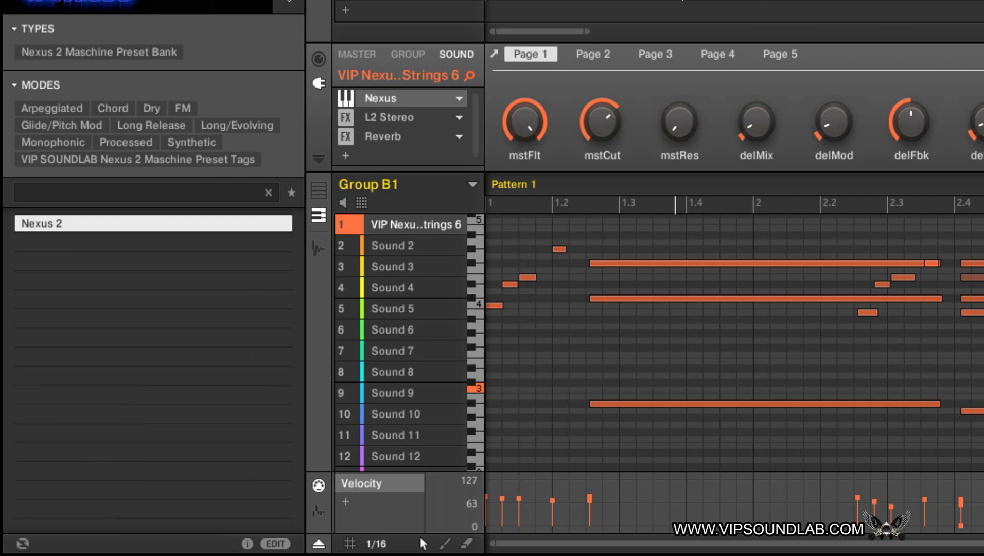
click(164, 6)
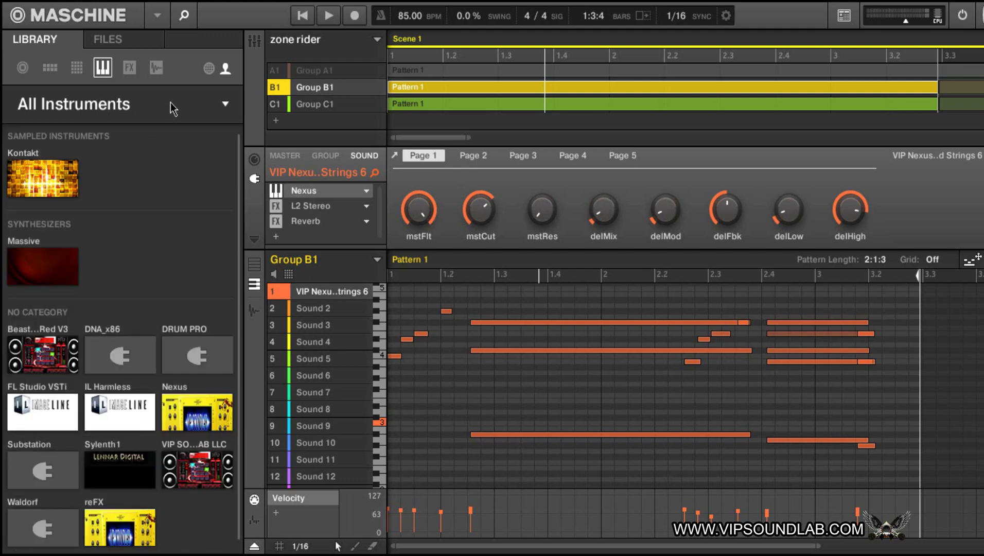
Browse the instrument products in the factory library and return to the user library
click(209, 68)
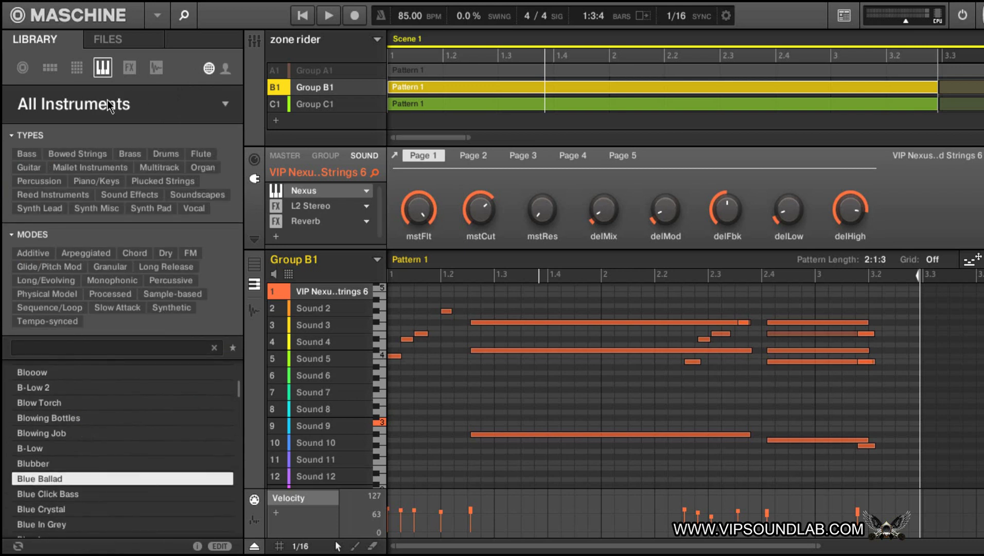
click(123, 106)
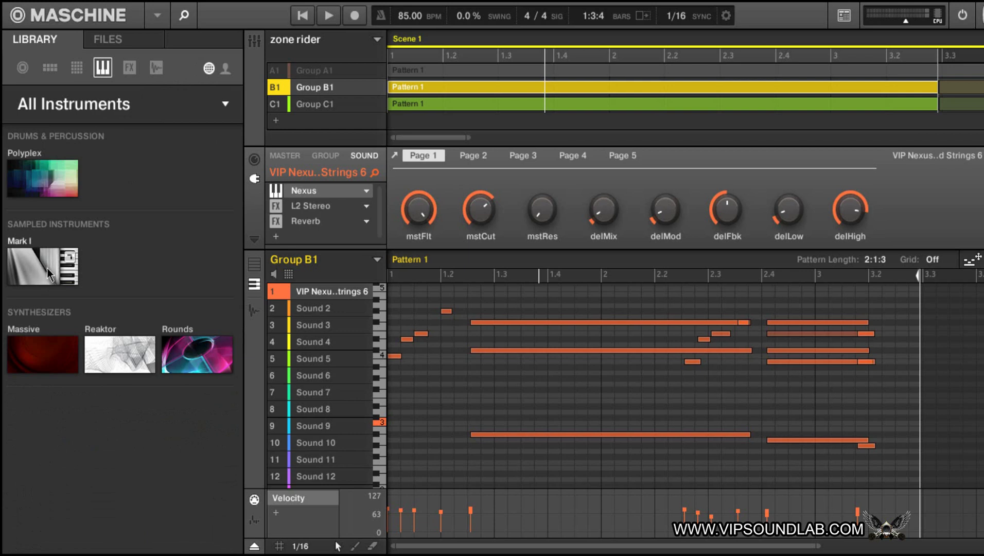
click(225, 68)
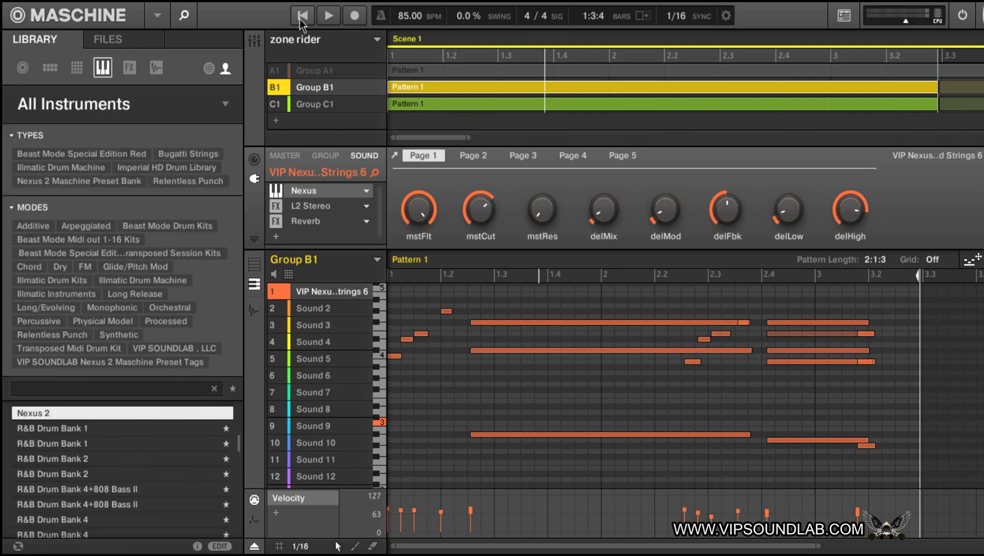
Play Group B1's string pattern from the start, stop it, and compare it with Group C1's pattern
click(302, 17)
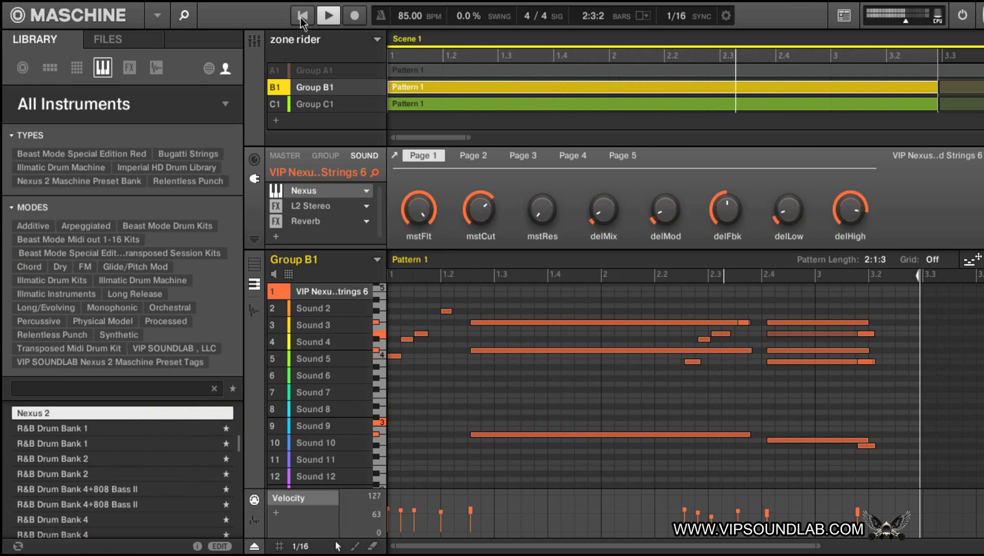
click(327, 21)
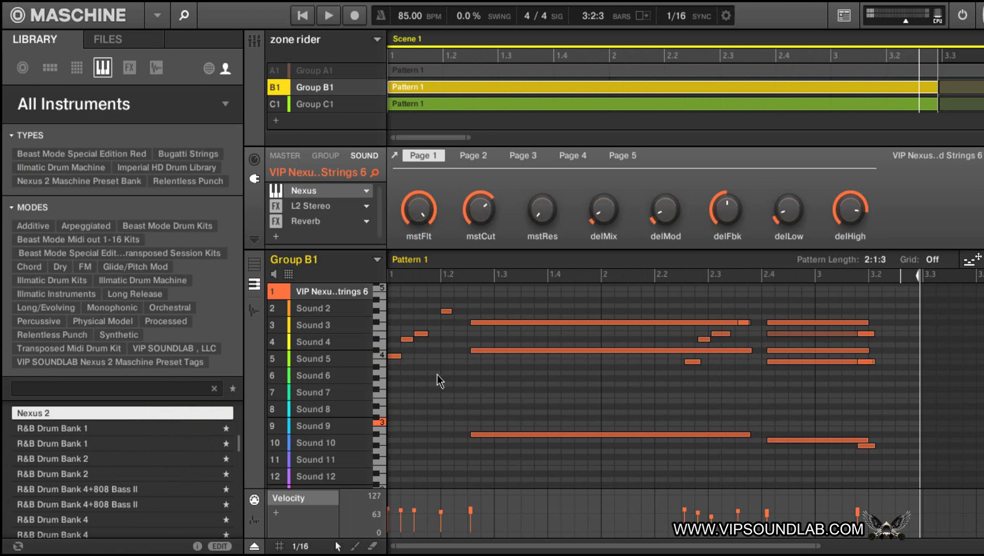
click(343, 108)
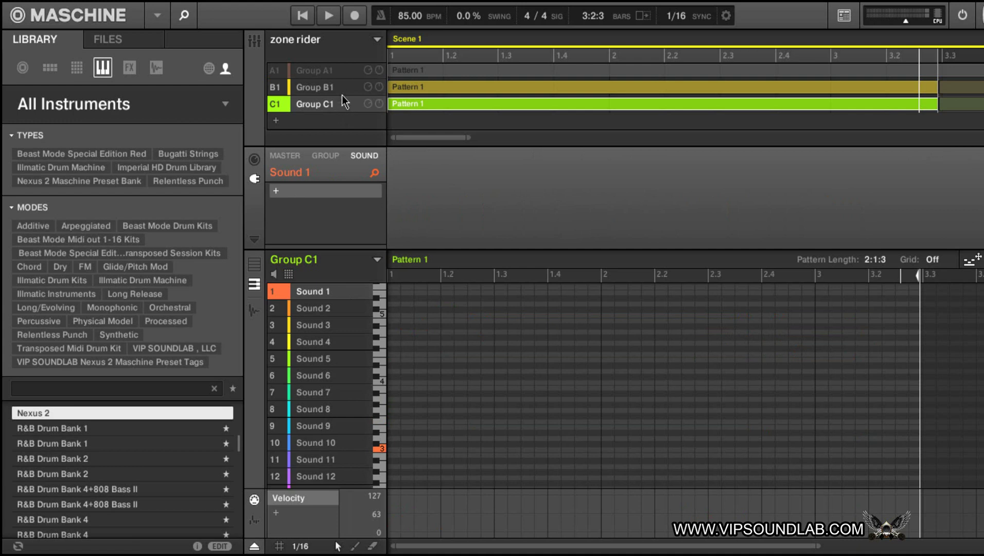
click(344, 89)
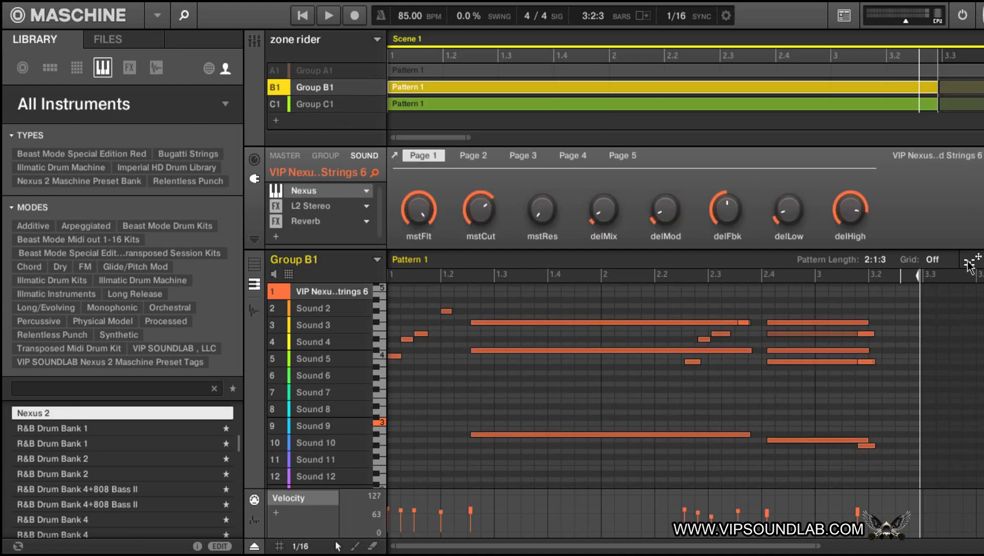
Set the length of Pattern 1 in Group C1 to 4:0:0
drag(971, 261, 324, 111)
drag(327, 117, 339, 104)
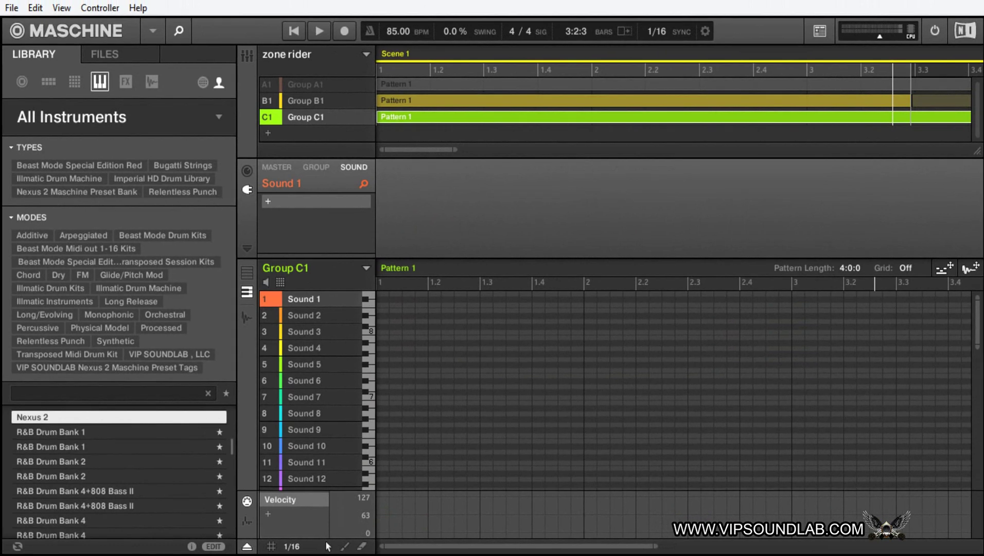
scroll(670, 391, down, 3)
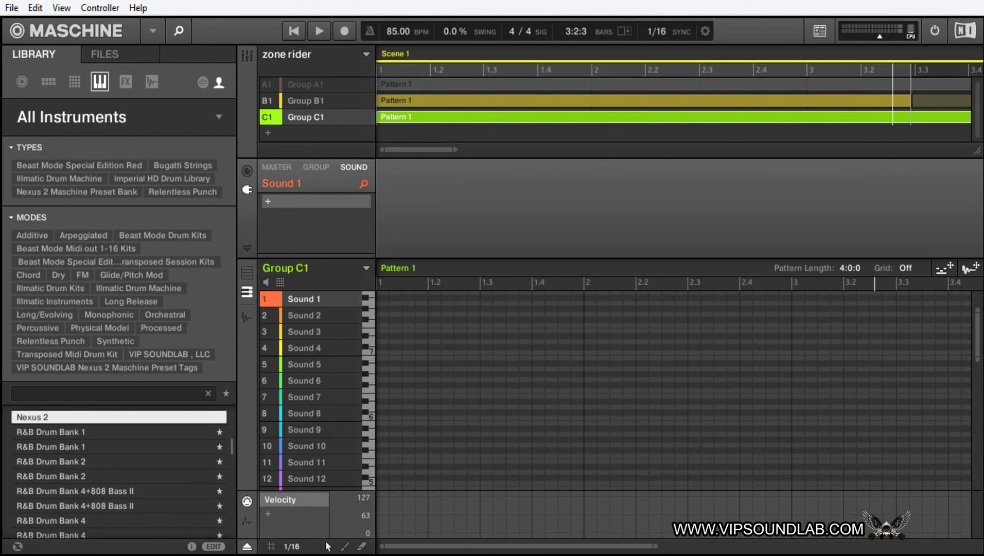
scroll(670, 386, up, 3)
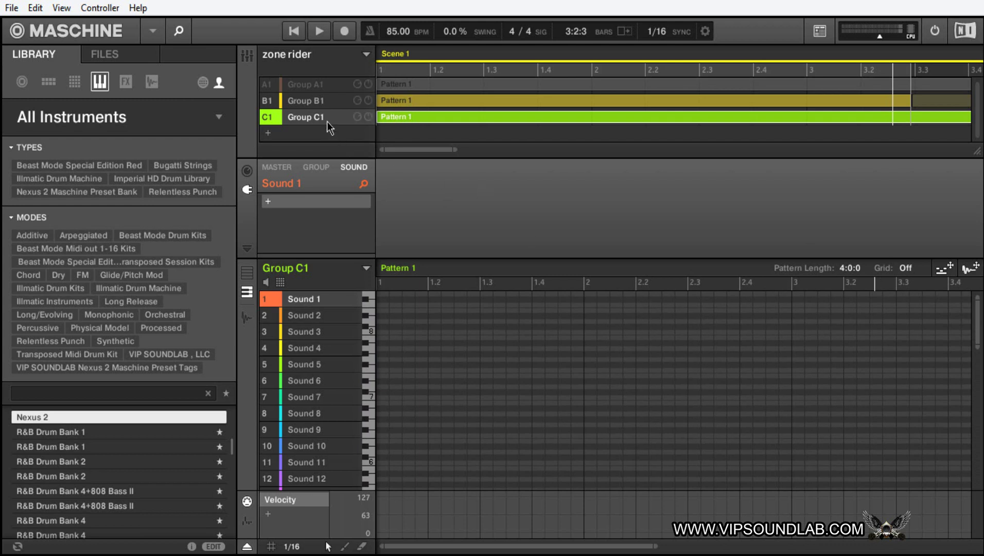
Examine the MIDI export option for Group B1's first sound and the MIDI import option for Group C1's first sound
click(320, 106)
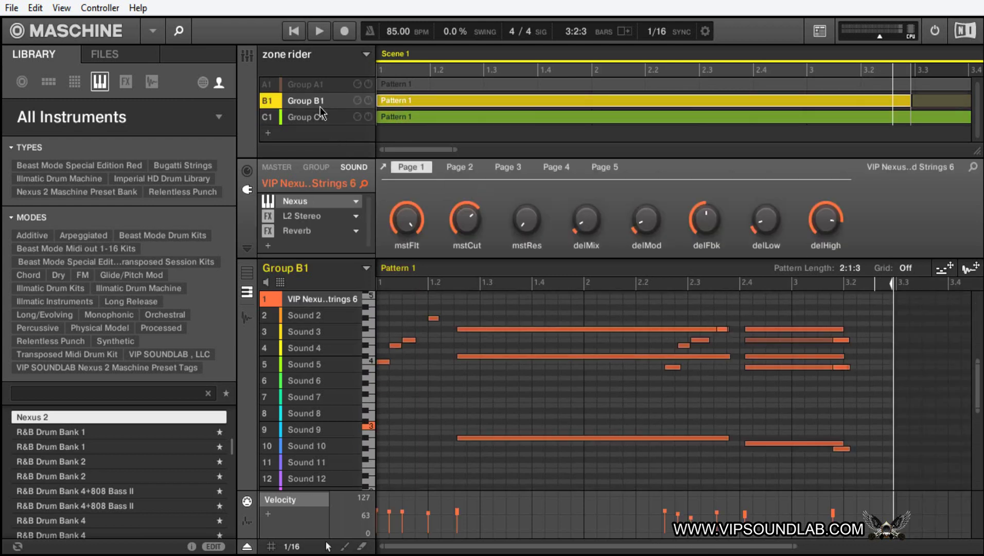
right_click(330, 303)
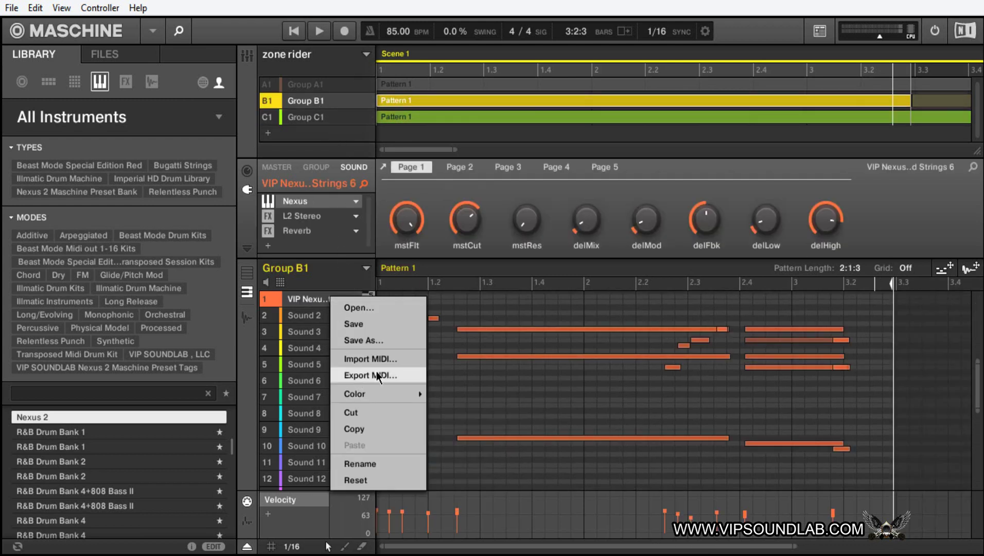
click(329, 120)
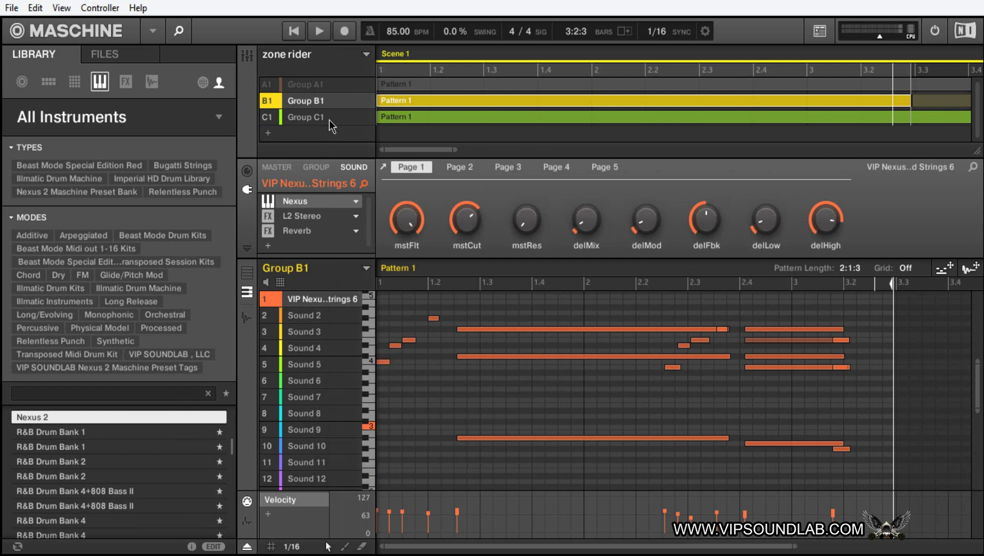
click(329, 118)
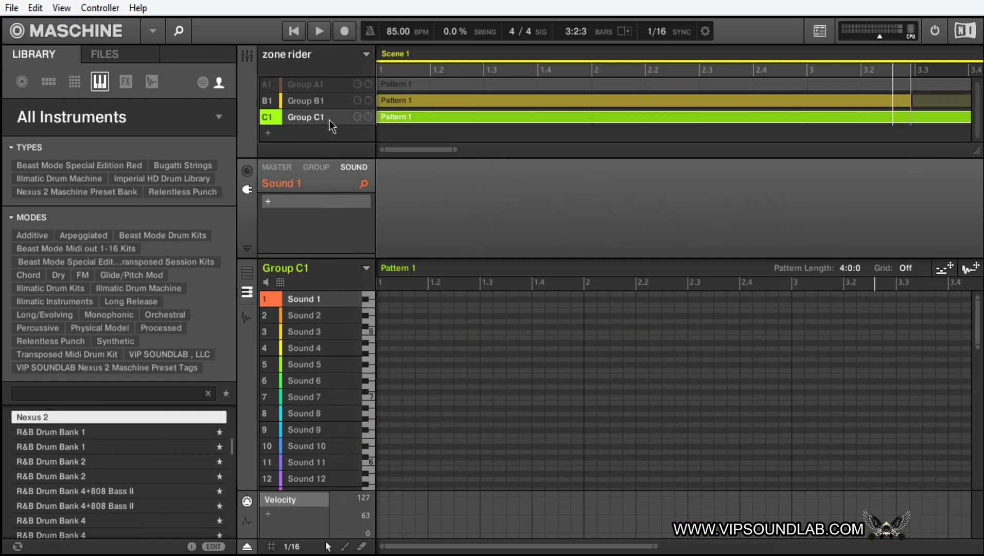
right_click(328, 297)
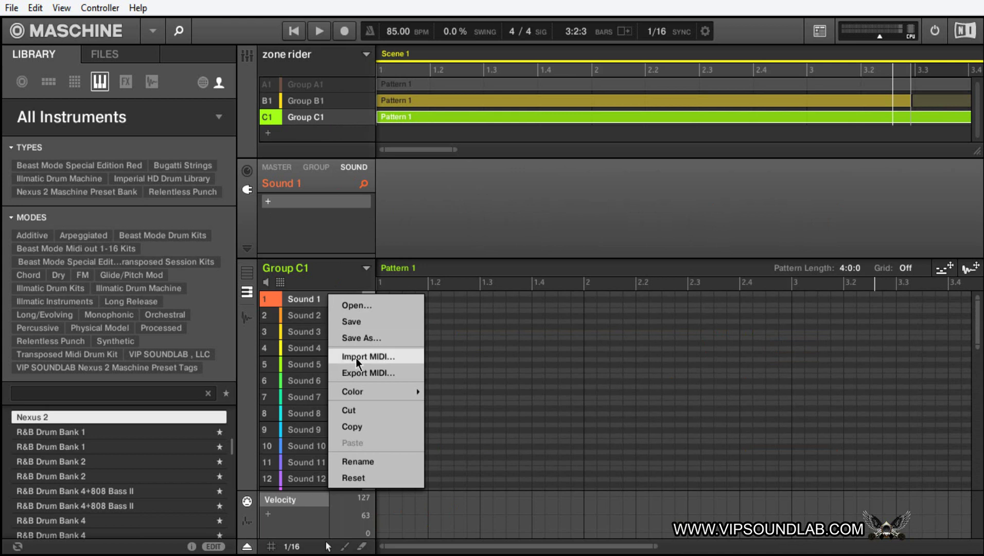
click(412, 183)
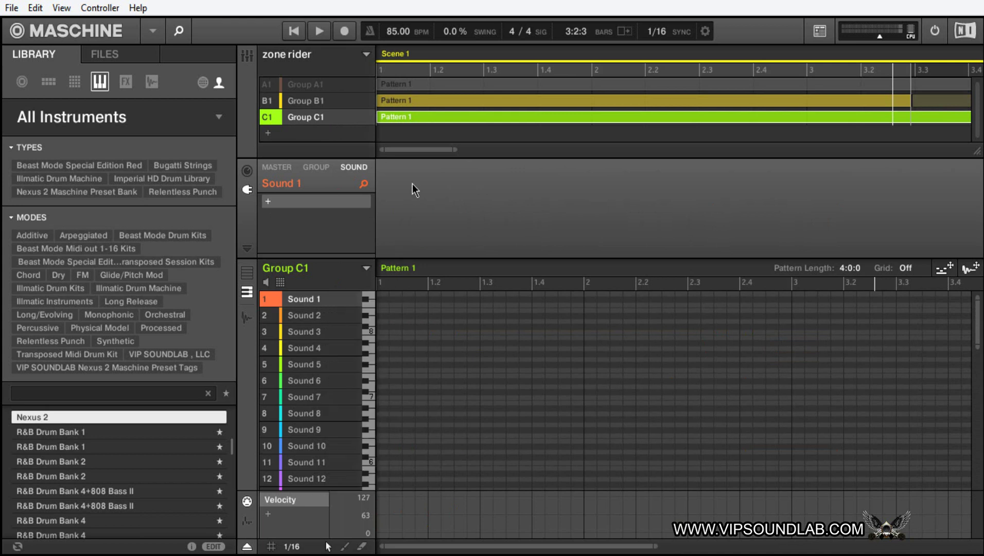
Load the factory Scarbee Mark I preset Blue Ballad into Group C1's first sound and show its file information
click(203, 83)
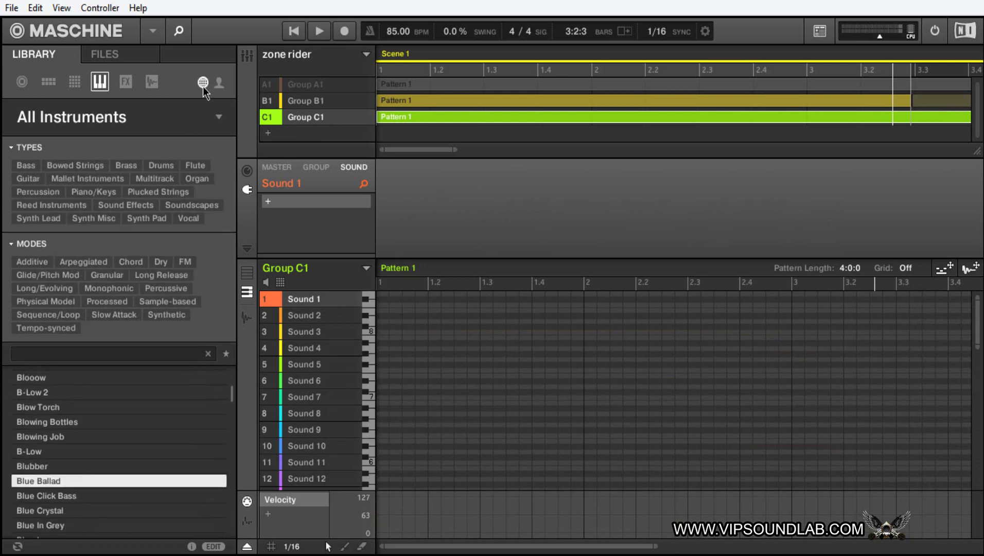
click(117, 119)
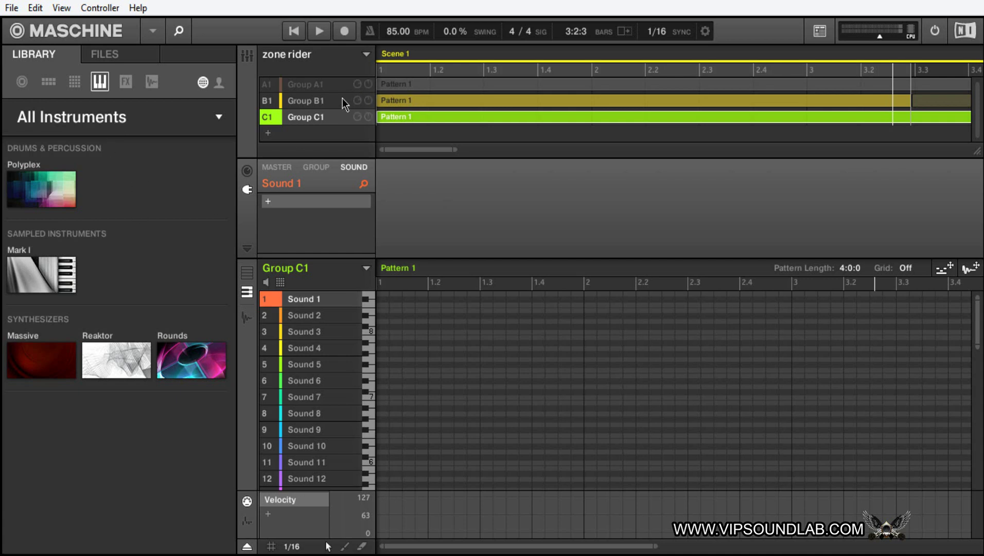
mouse_move(70, 277)
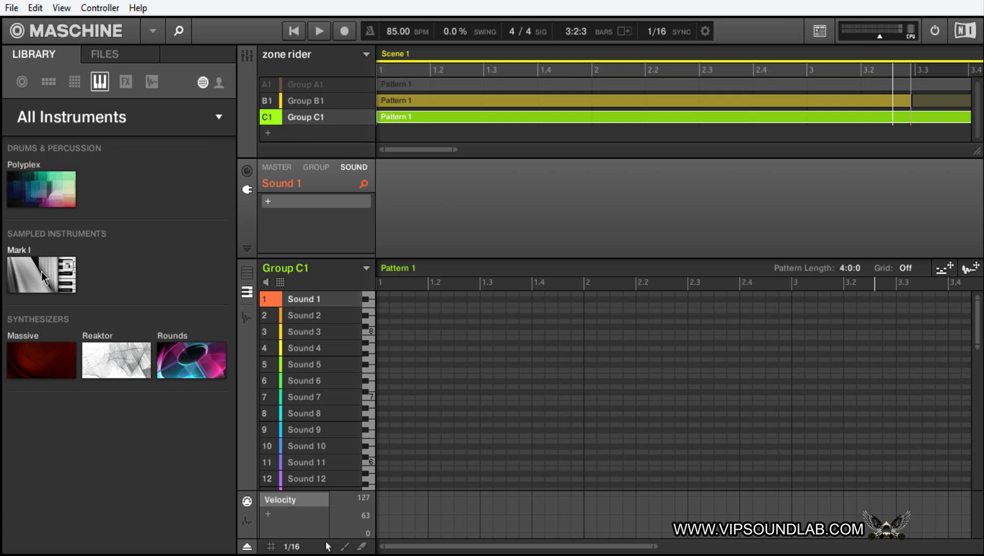
click(67, 270)
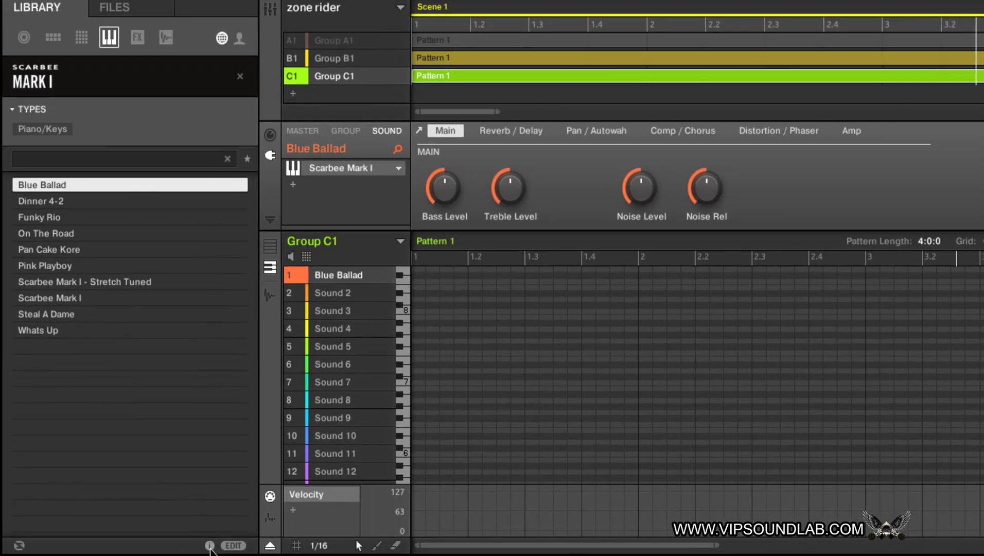
click(192, 546)
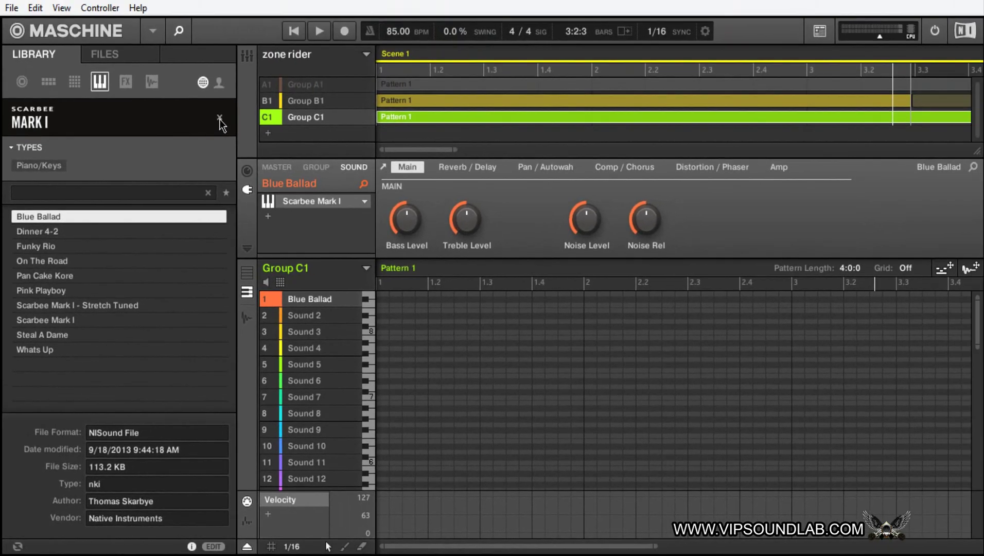
click(220, 118)
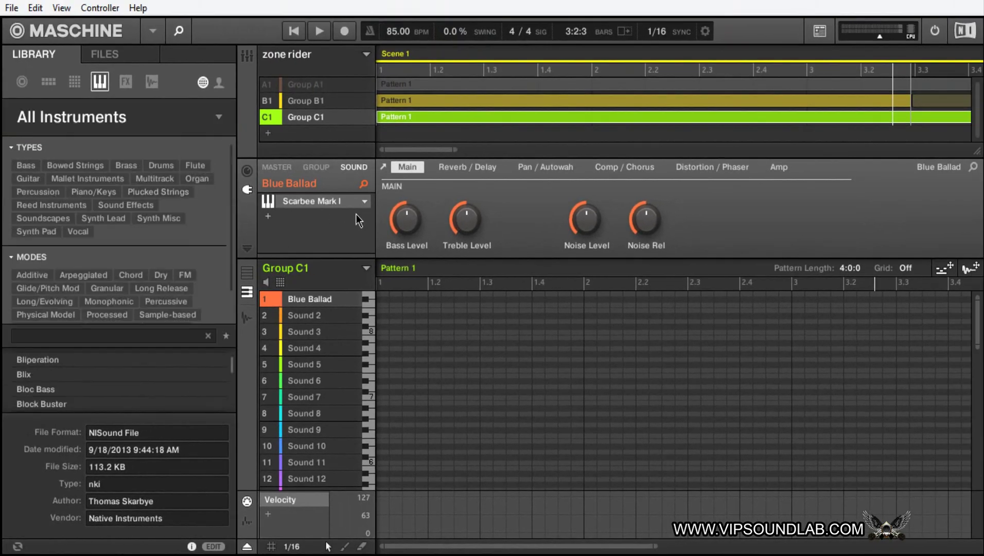
Import the MIDI file VIP Lost One Midi Preset.mid from the Desktop onto Group C1's first sound
right_click(324, 304)
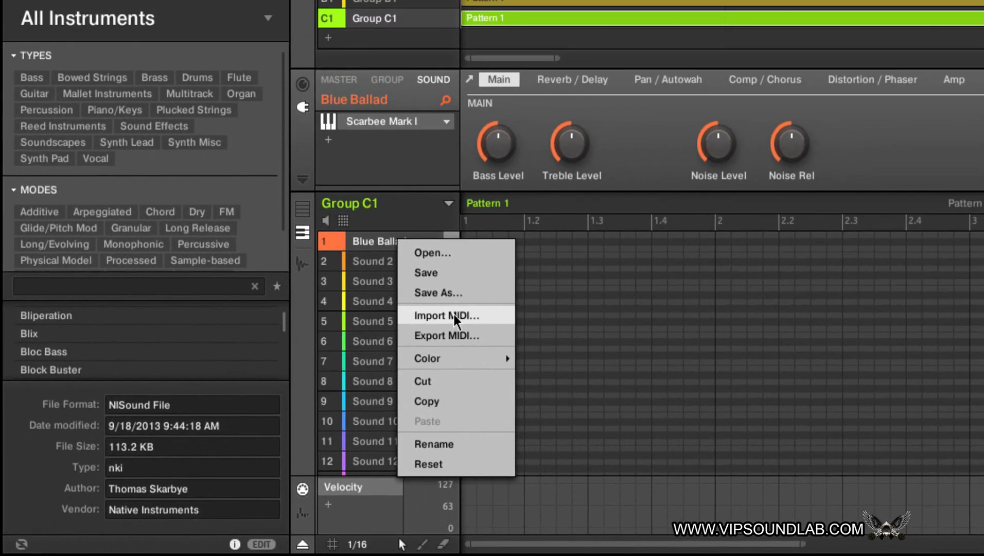
click(603, 237)
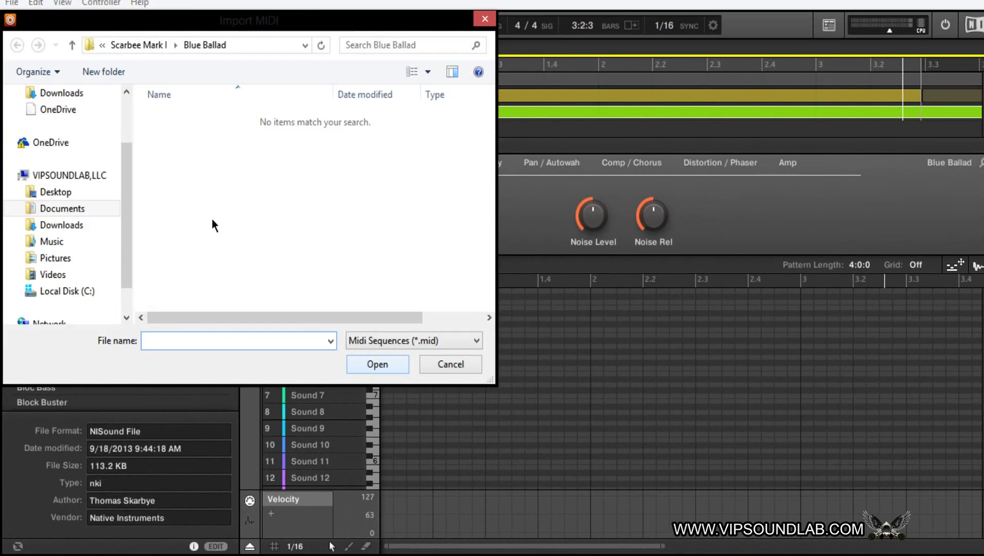
drag(125, 162, 125, 106)
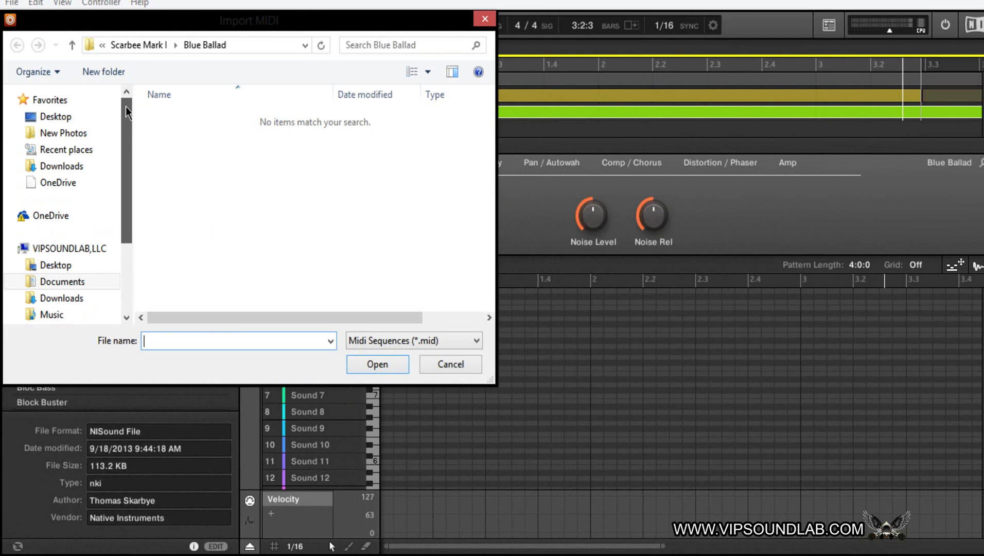
click(74, 121)
click(287, 180)
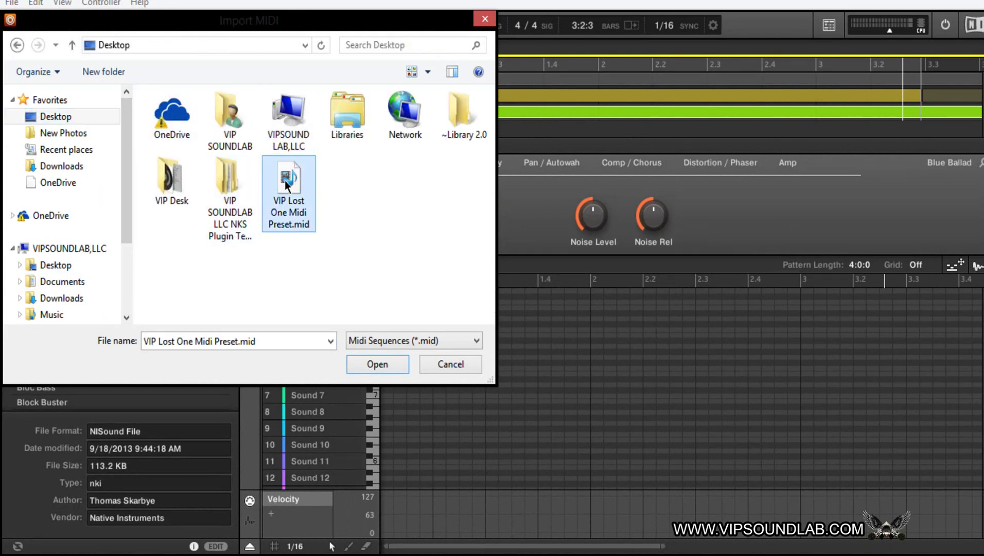
click(377, 365)
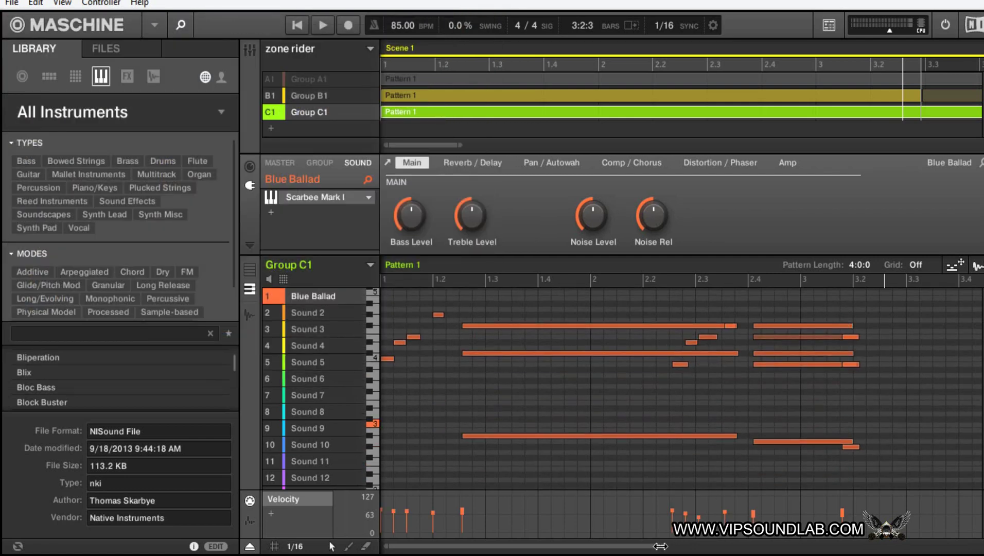
Shorten Group C1's Pattern 1 to 2:1:3 and play it from the start with Group B1 muted
drag(664, 545, 832, 547)
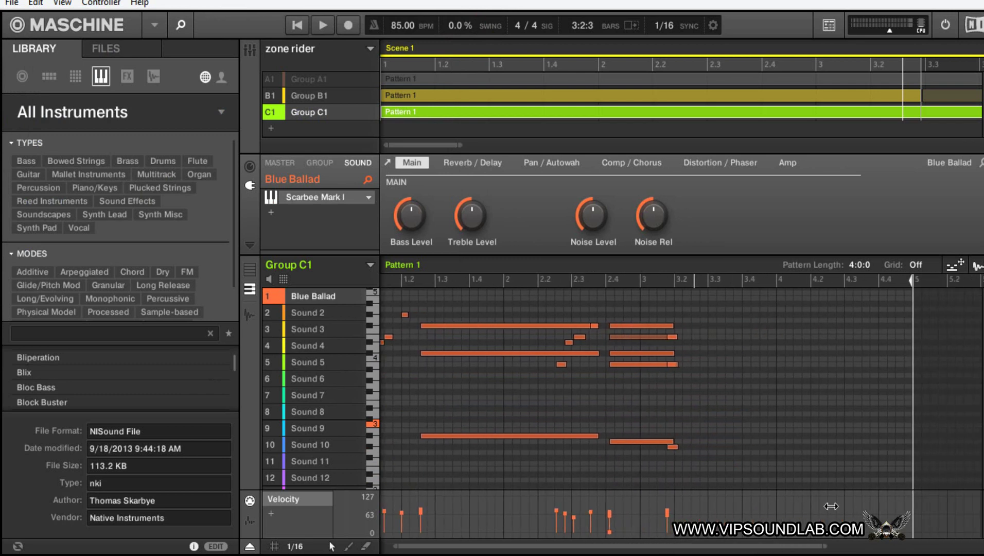
mouse_move(902, 280)
mouse_down()
mouse_move(708, 314)
mouse_move(753, 317)
mouse_up()
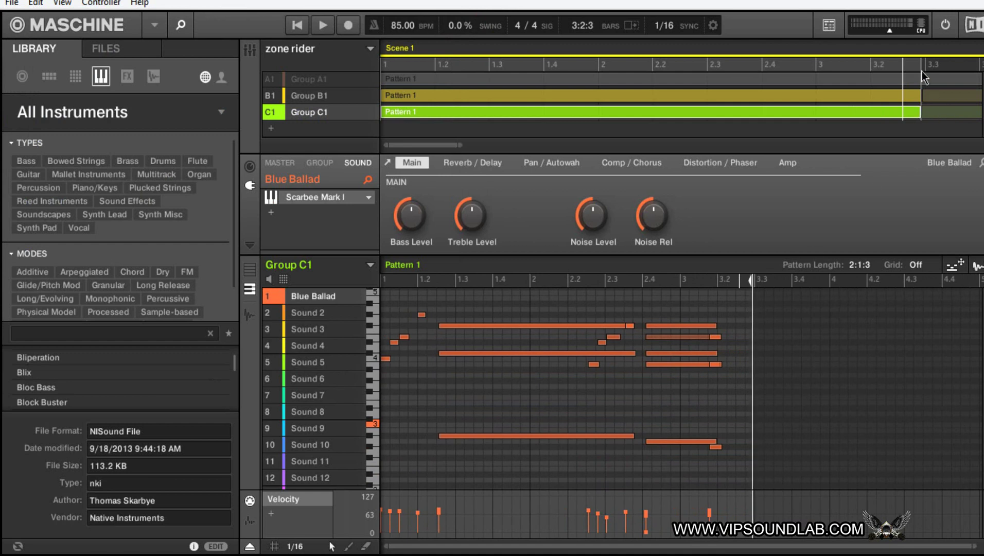
click(277, 98)
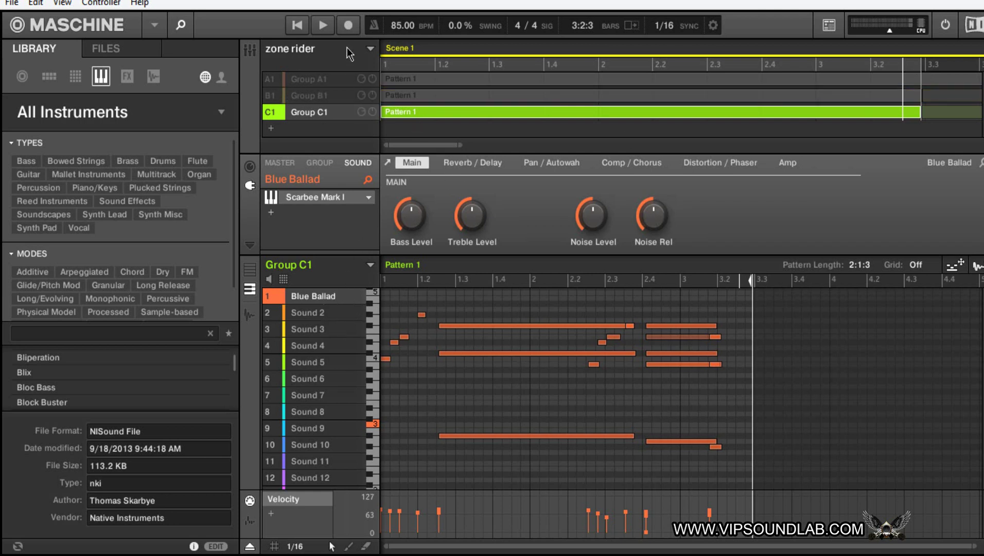
click(304, 30)
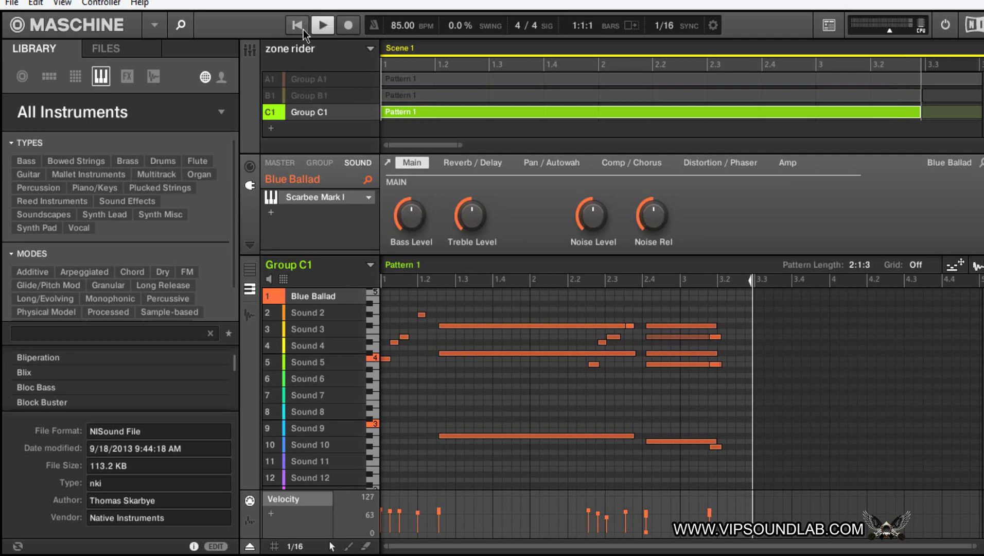
In Group C1's Scarbee Mark I instrument, raise the bass, treble and noise levels and set the instrument volume to about 10.6
click(308, 196)
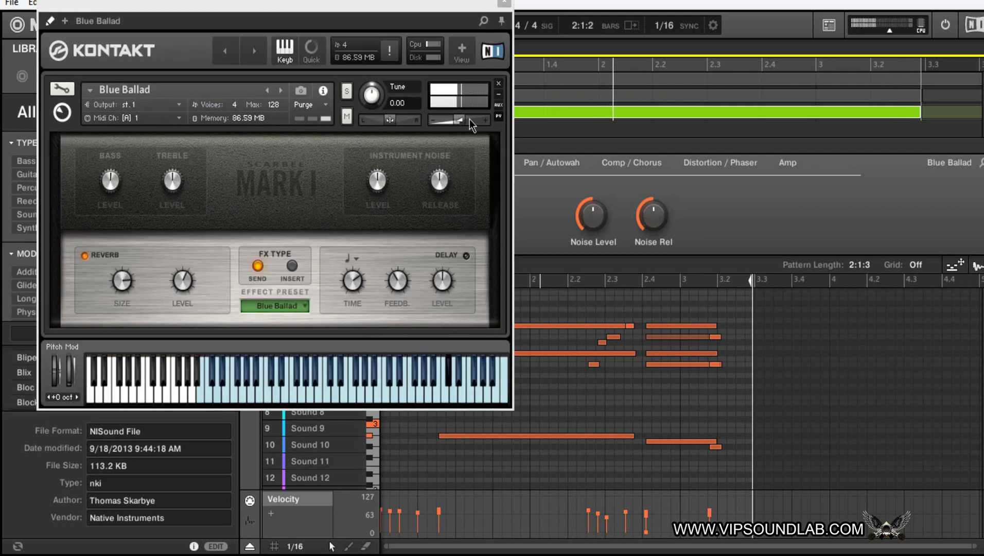
drag(465, 120, 482, 120)
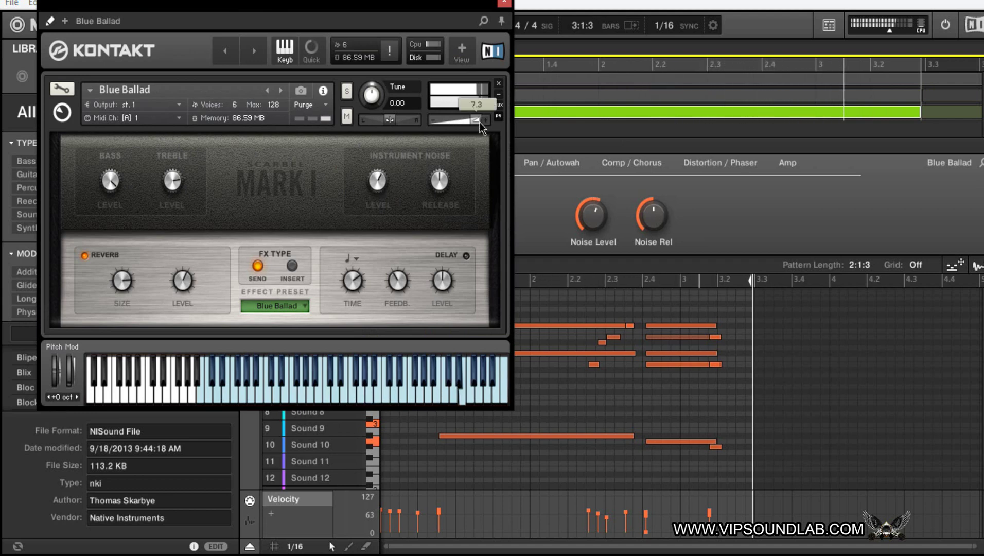
drag(479, 123, 485, 123)
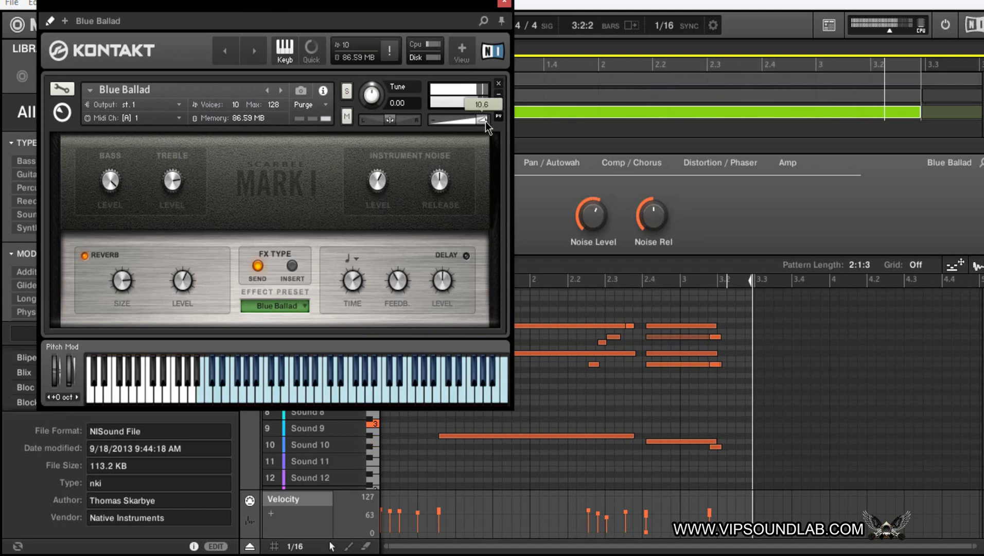
click(505, 2)
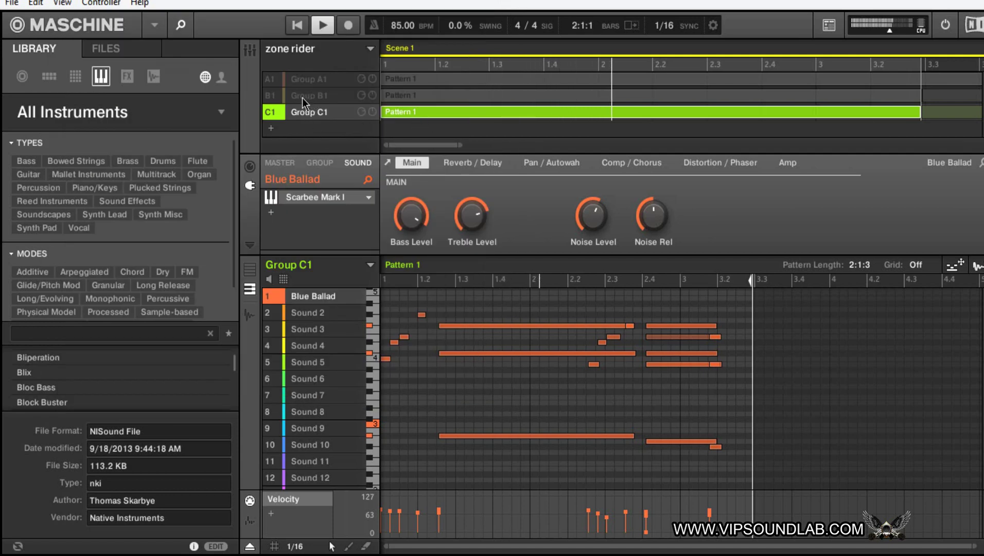
Unmute Group B1 and set the output volume of its Nexus instrument to 86 during playback
click(270, 100)
click(316, 98)
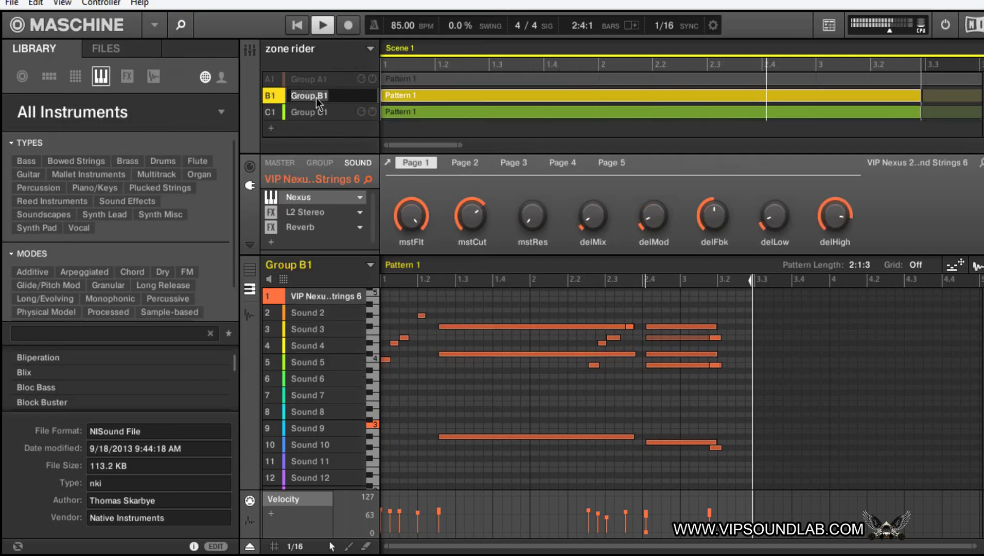
click(307, 196)
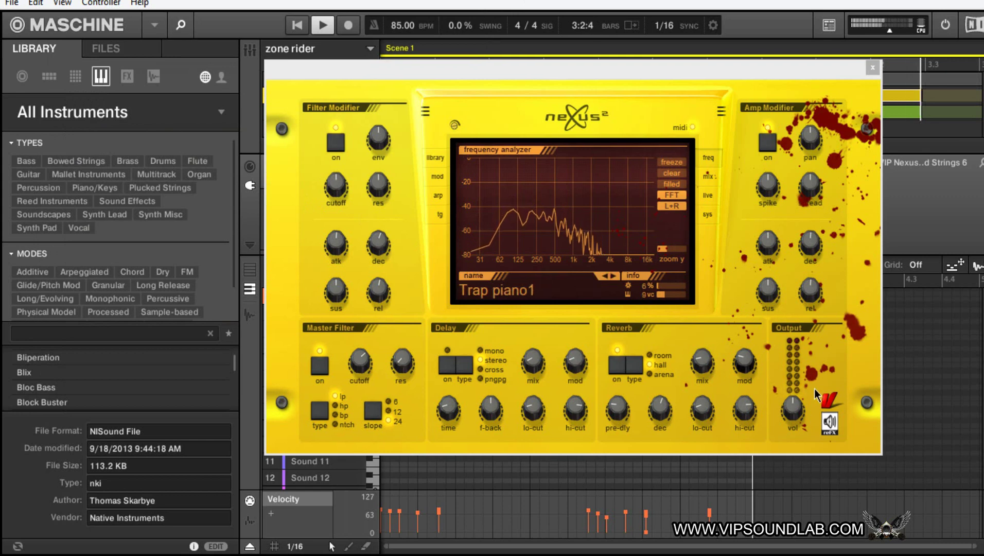
drag(795, 401, 798, 375)
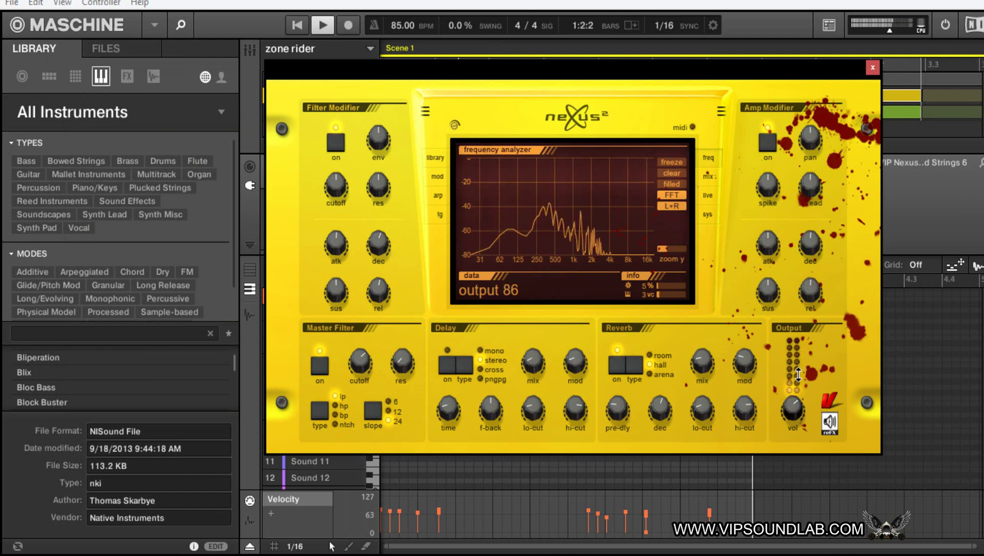
click(873, 69)
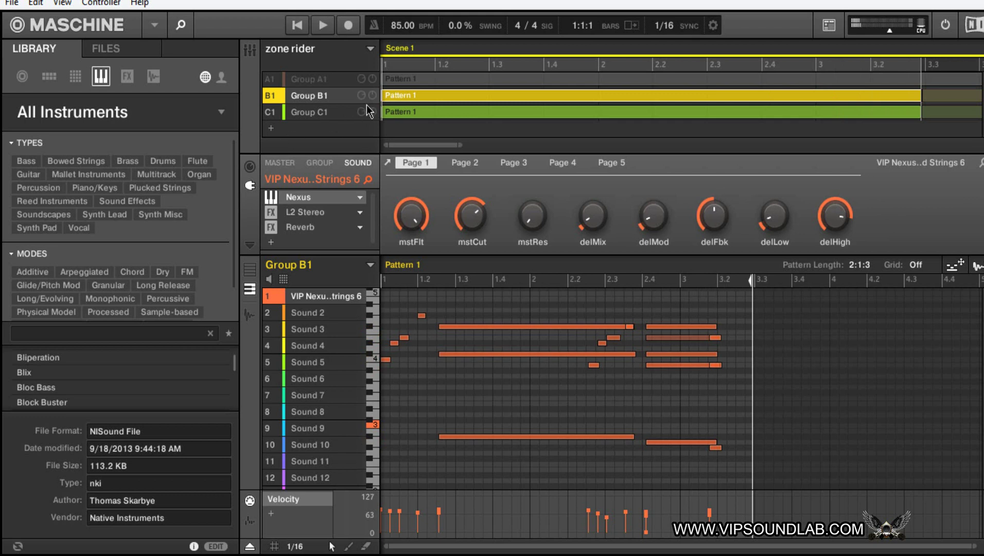
Save Group C1's Scarbee Mark I settings as a new preset named VIP SOUNDLAB LLC JAY Z LOST ONE PRESET
click(324, 114)
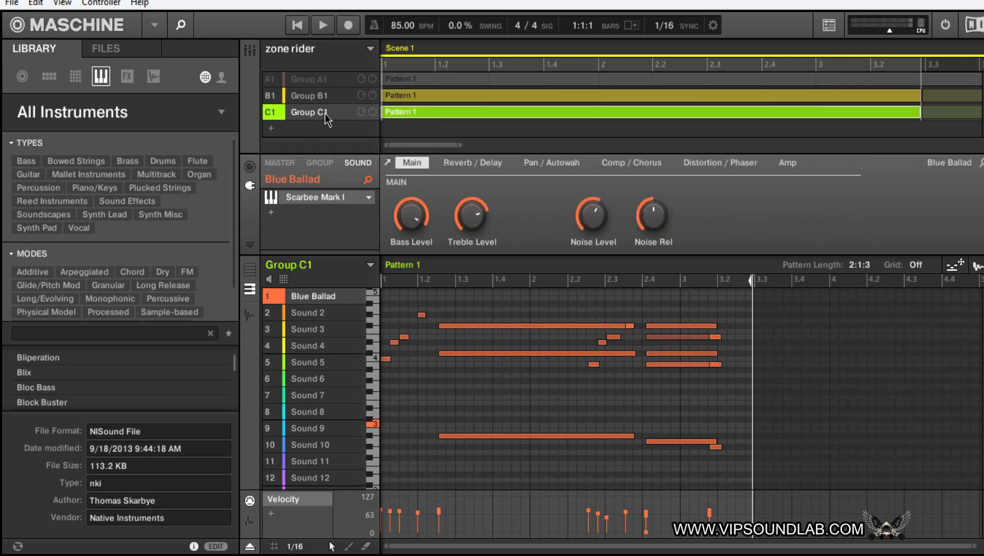
click(369, 198)
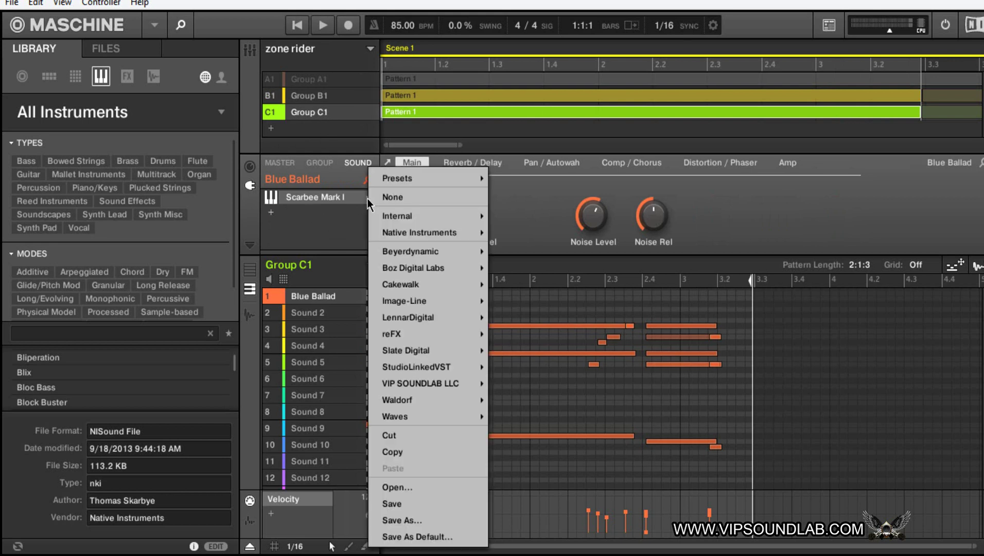
click(405, 516)
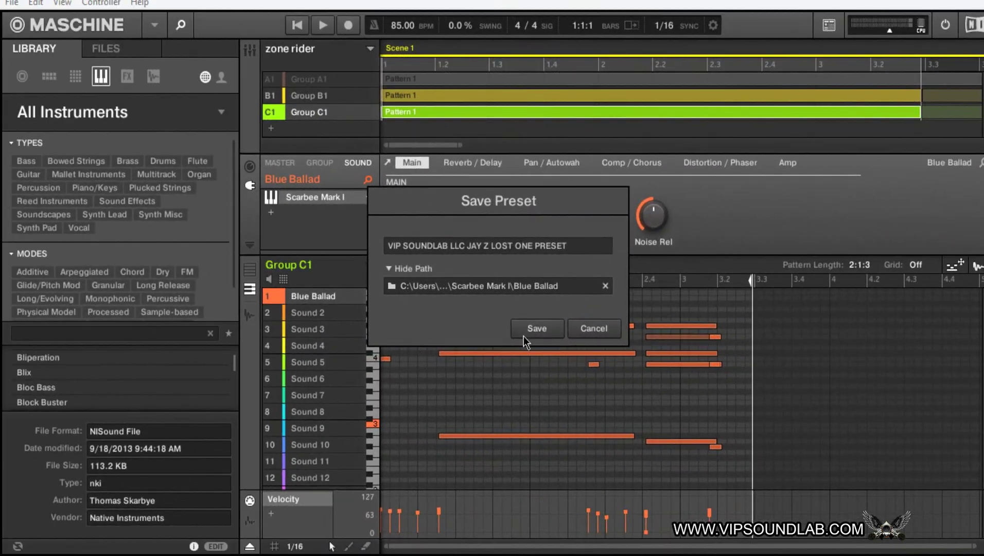
click(529, 326)
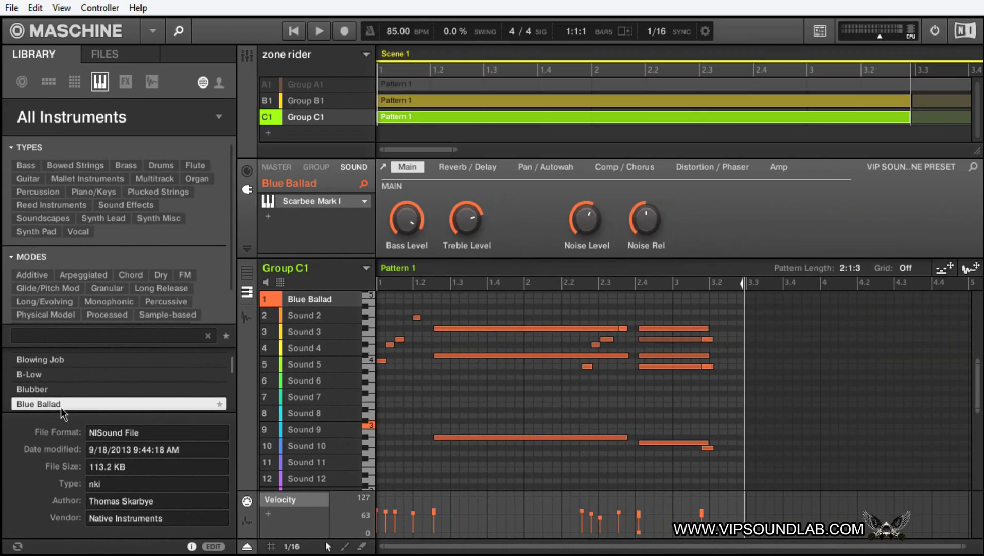
Switch the library to user content and show the saved preset under the Mark I instrument
click(114, 129)
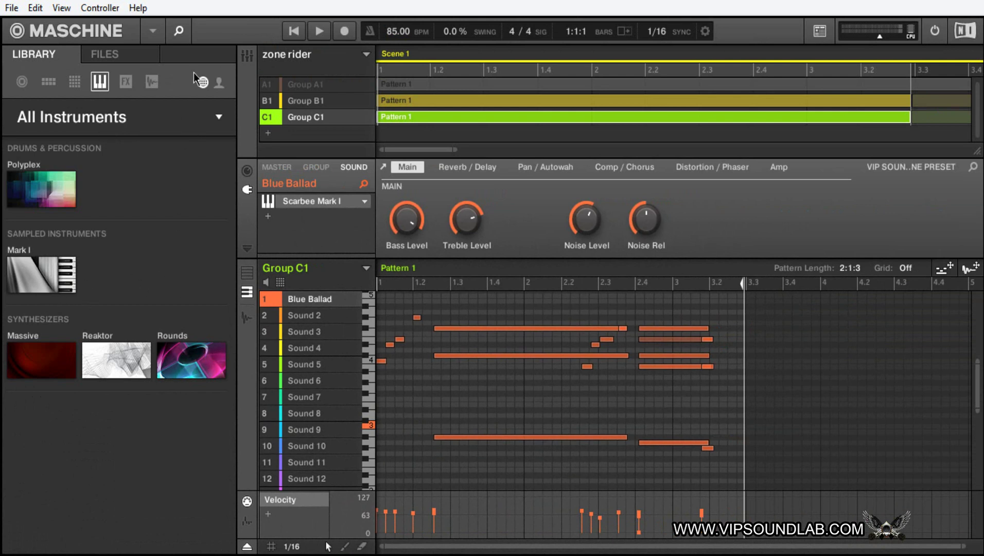
click(220, 84)
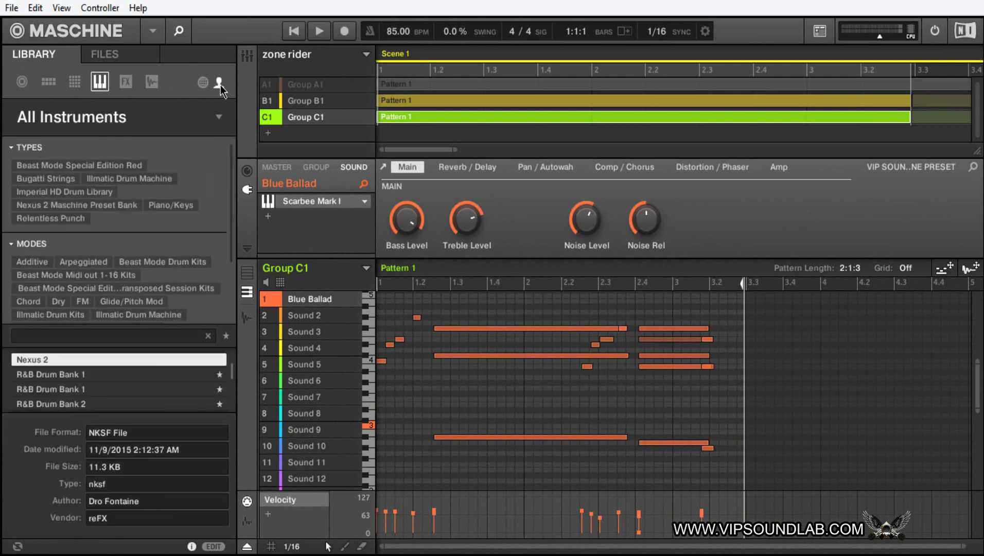
click(103, 123)
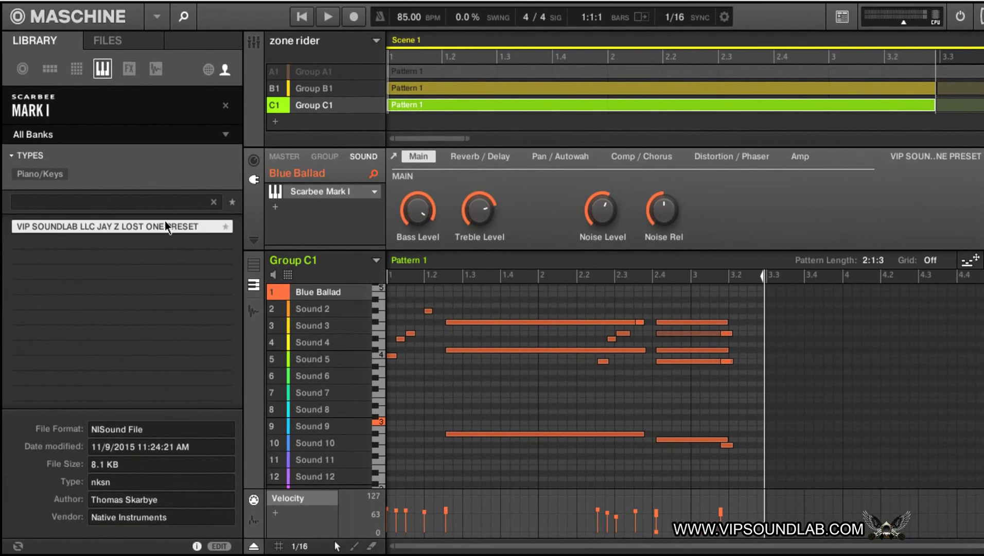
Return to all user instruments and filter them by the Piano/Keys type to locate the saved preset
click(226, 105)
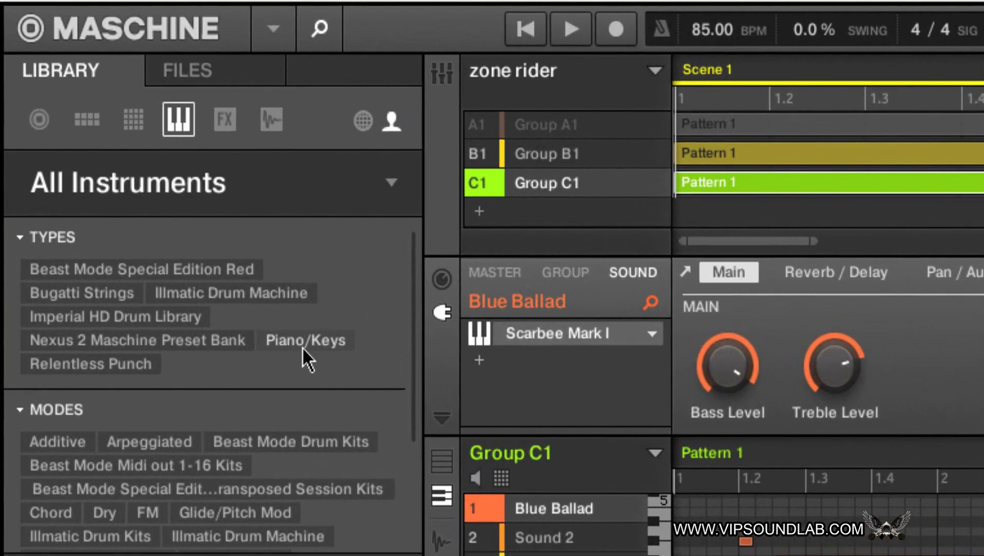
click(307, 339)
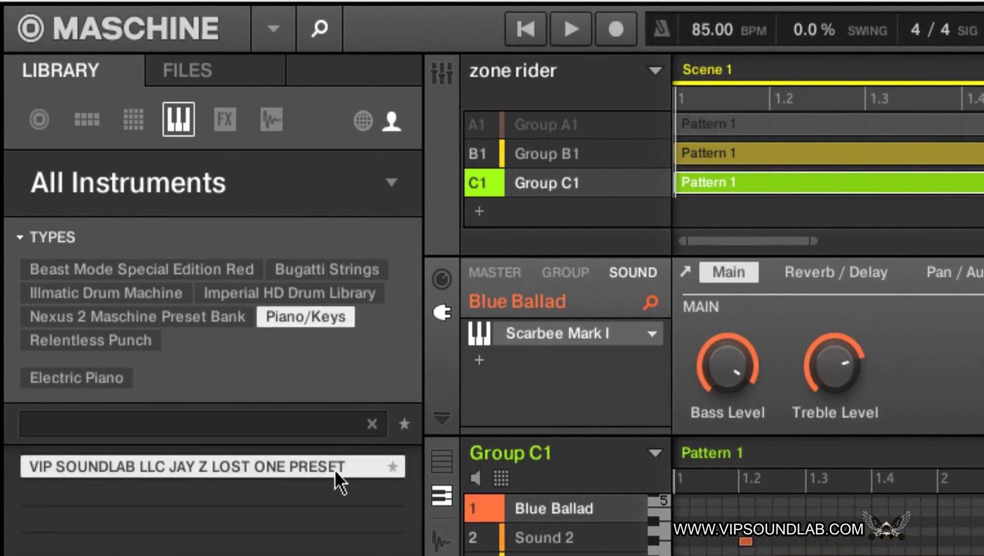
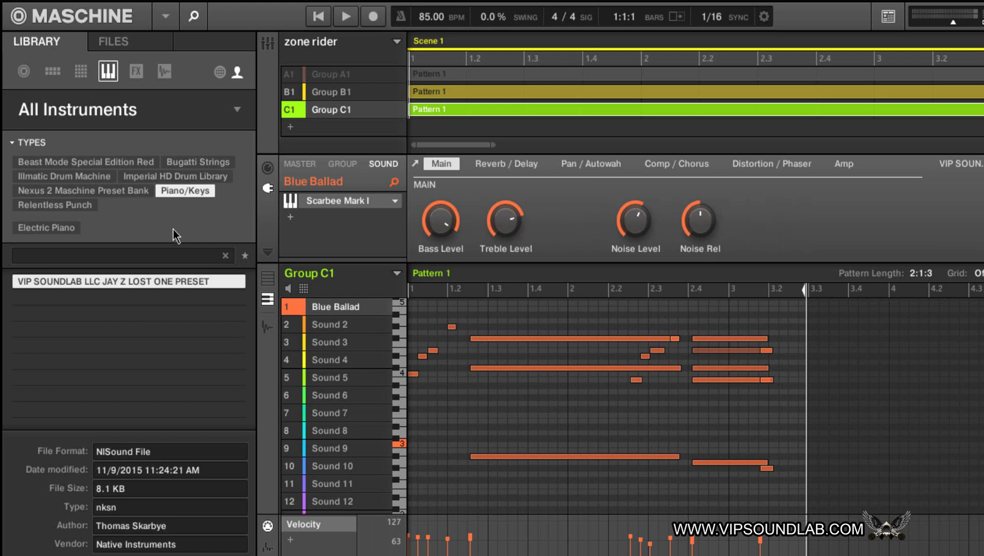
click(175, 193)
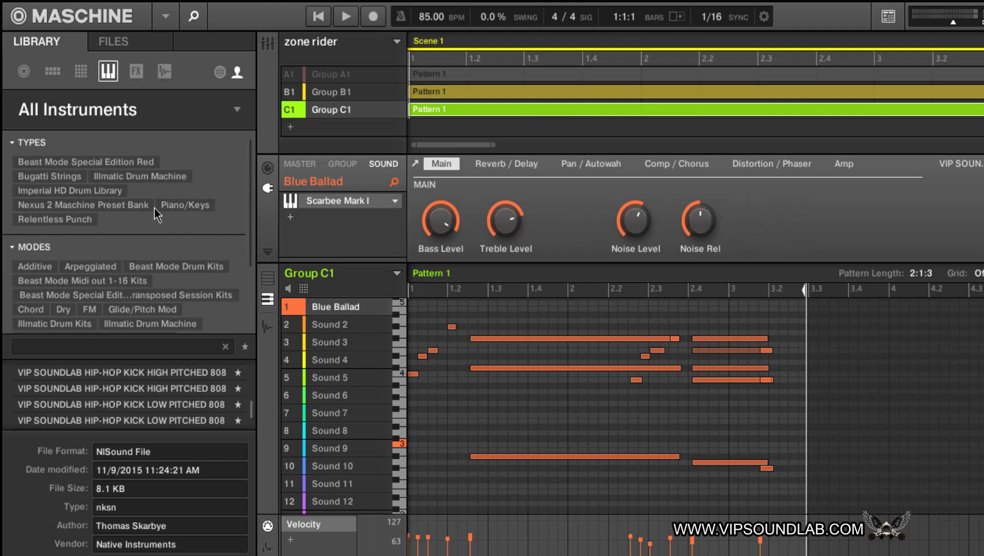
click(191, 207)
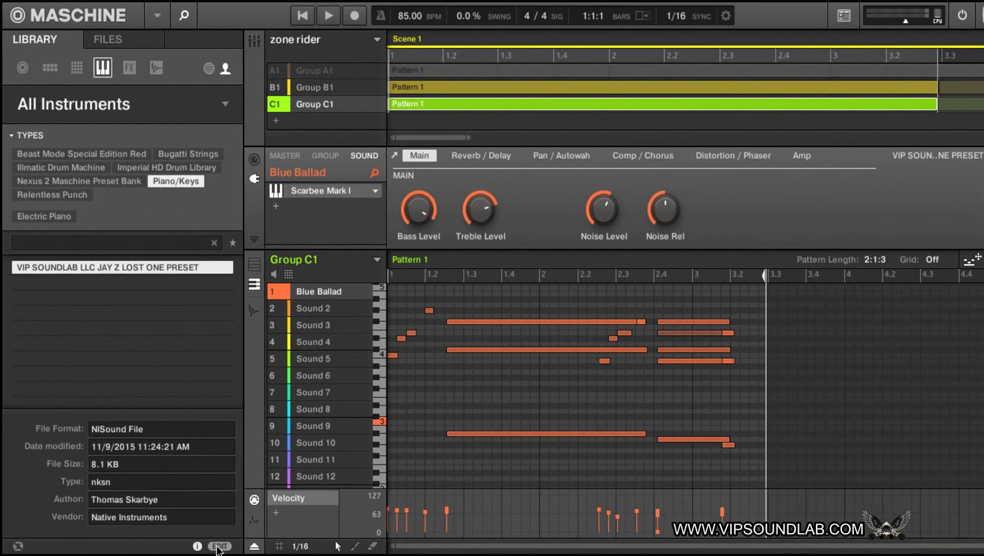
Examine the type tags assigned to the saved preset, including its Piano/Keys subtypes, and hide the file information
click(220, 546)
drag(133, 447, 165, 273)
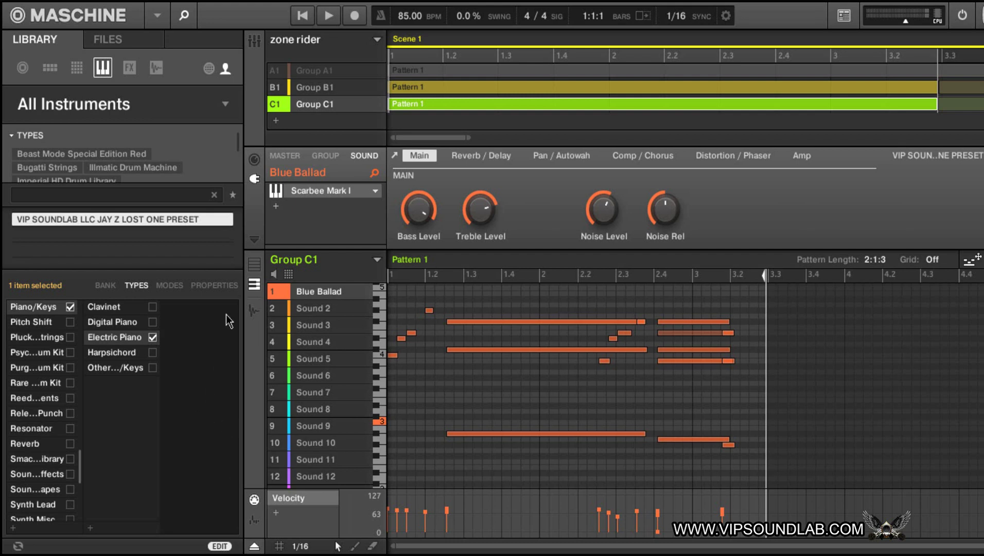
click(219, 546)
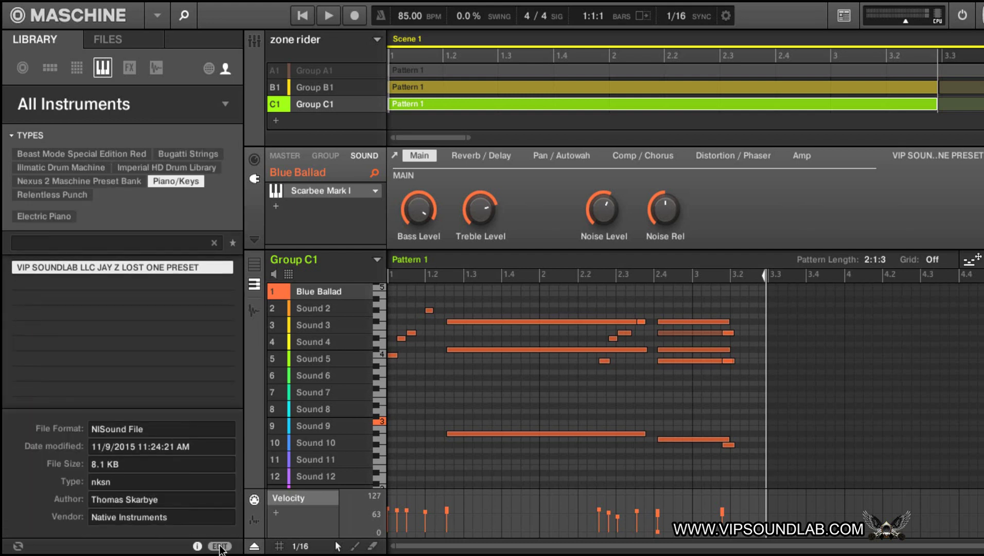
click(197, 546)
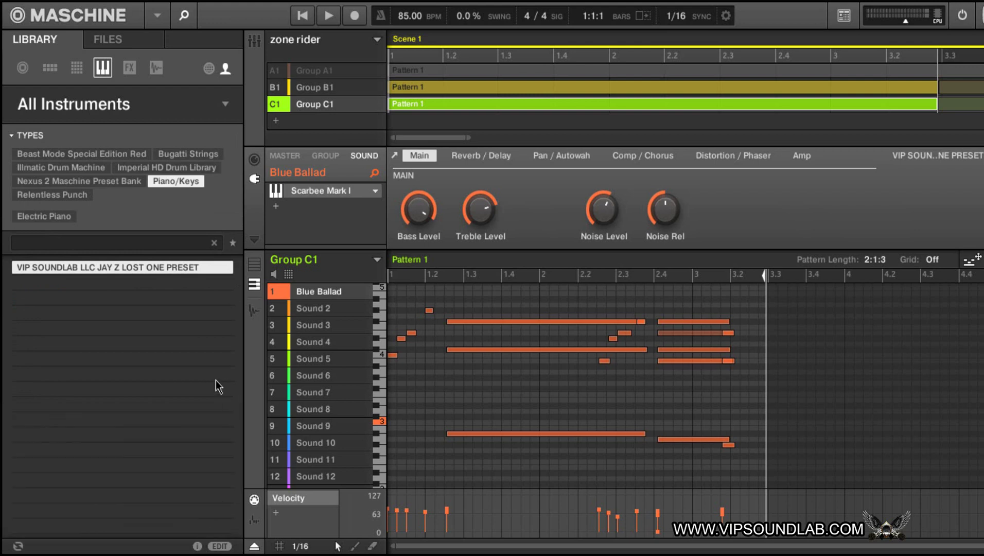
Remove the Scarbee Mark I plug-in from Group C1's first sound and show the user instrument categories
click(117, 120)
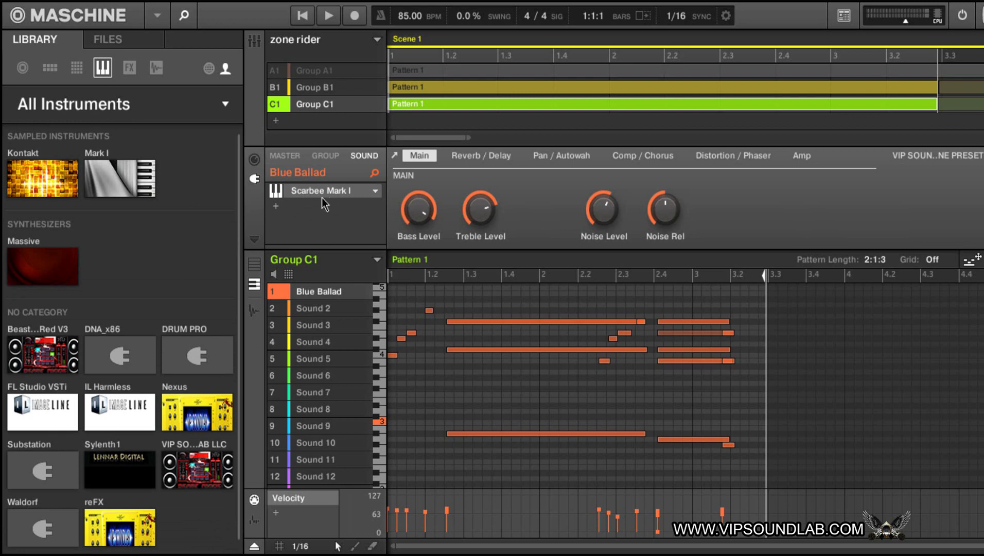
click(114, 183)
click(375, 191)
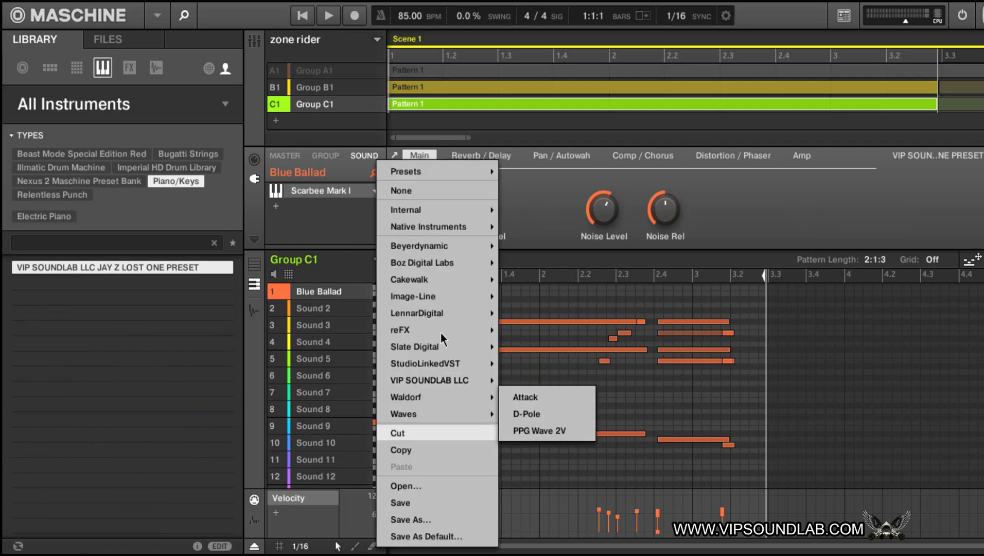
click(437, 193)
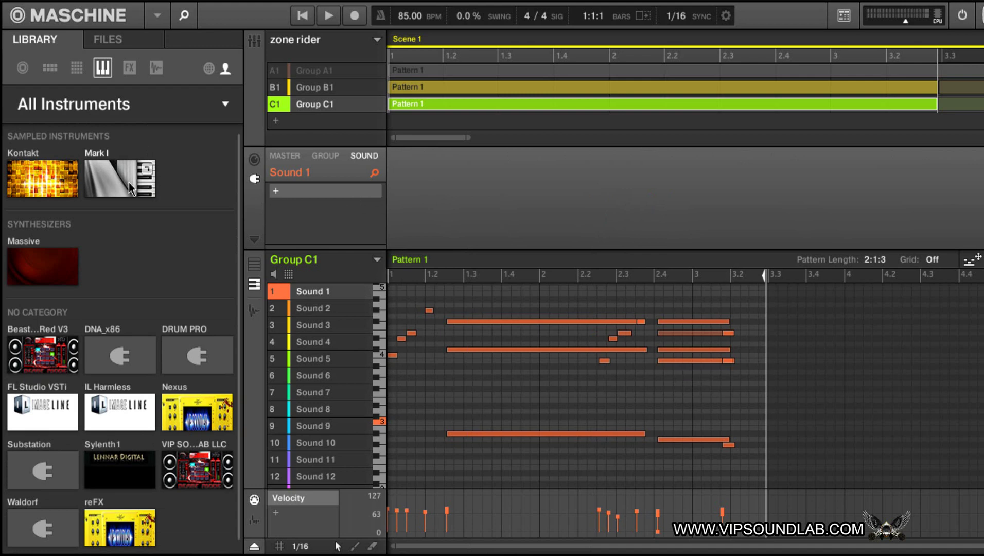
Delete the user preset VIP SOUNDLAB LLC JAY Z LOST ONE PRESET from the Mark I instrument
click(125, 181)
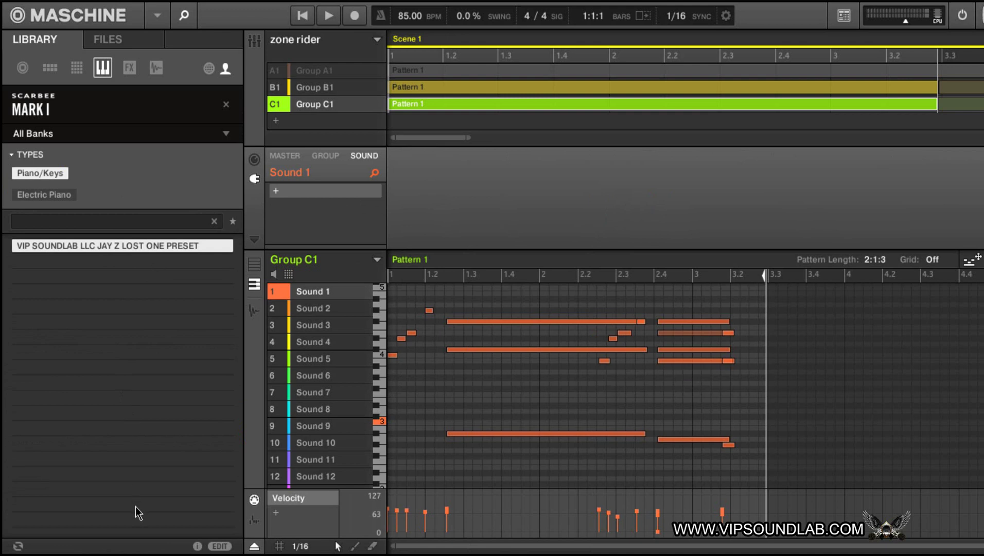
right_click(152, 250)
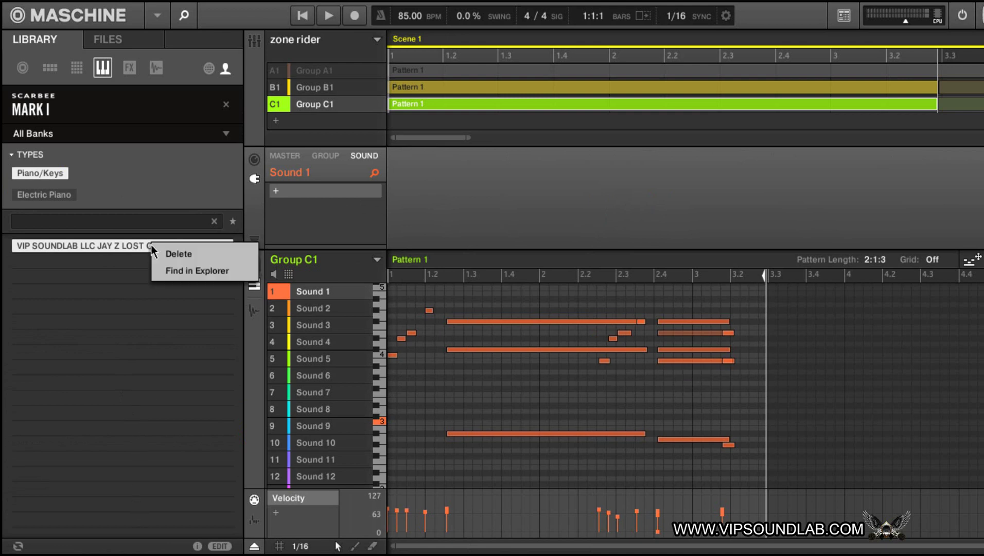
click(176, 255)
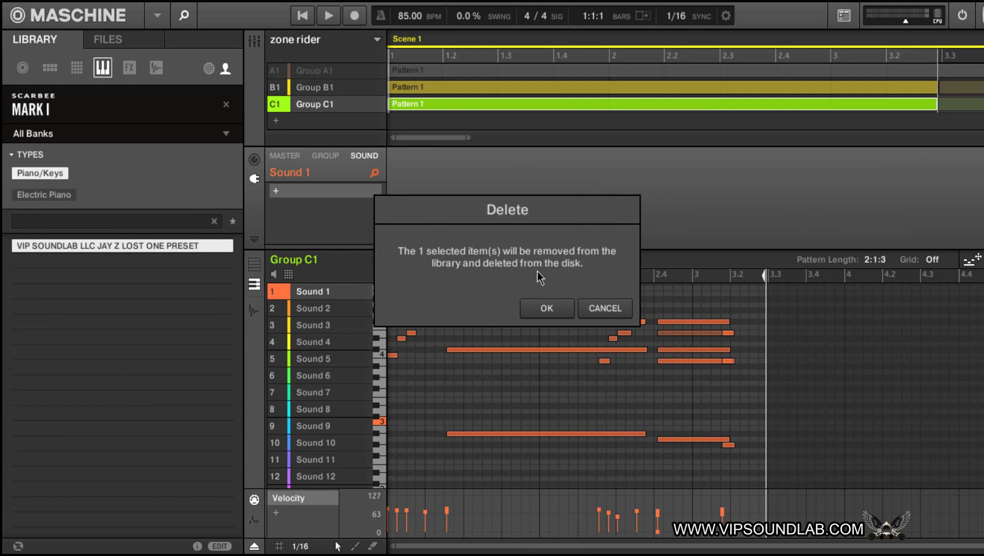
click(547, 309)
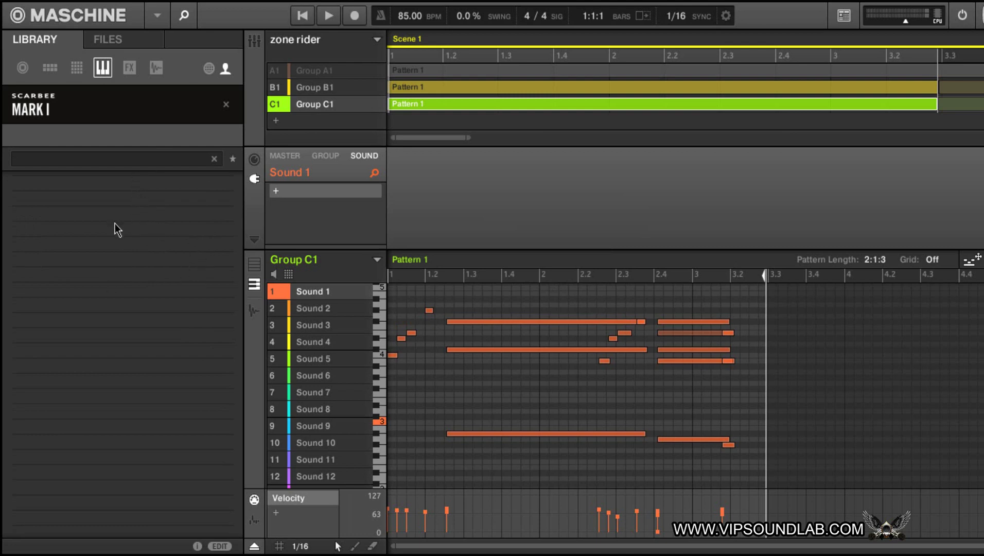
Check the Mark I category among the user instruments for leftover presets, and return to all user instruments
click(226, 106)
click(122, 115)
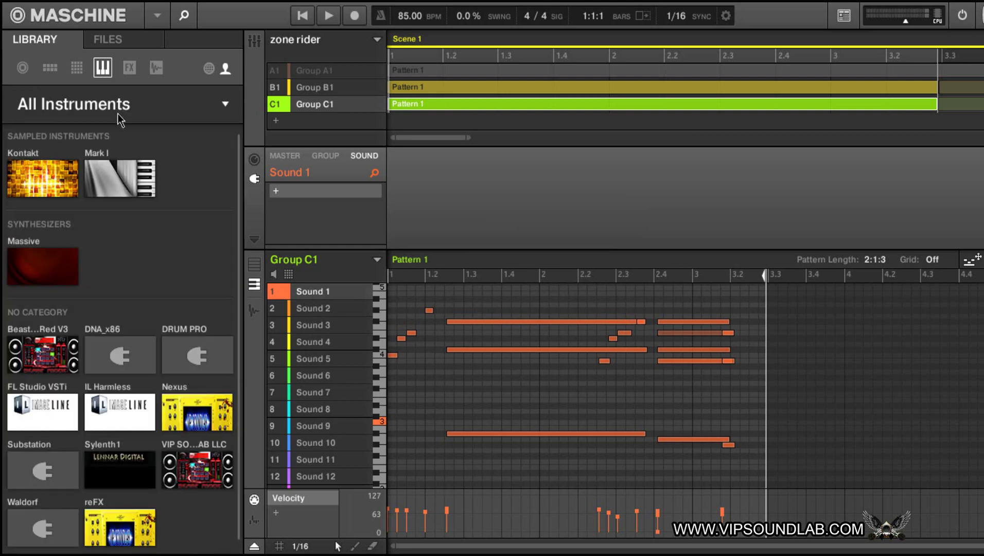
click(121, 182)
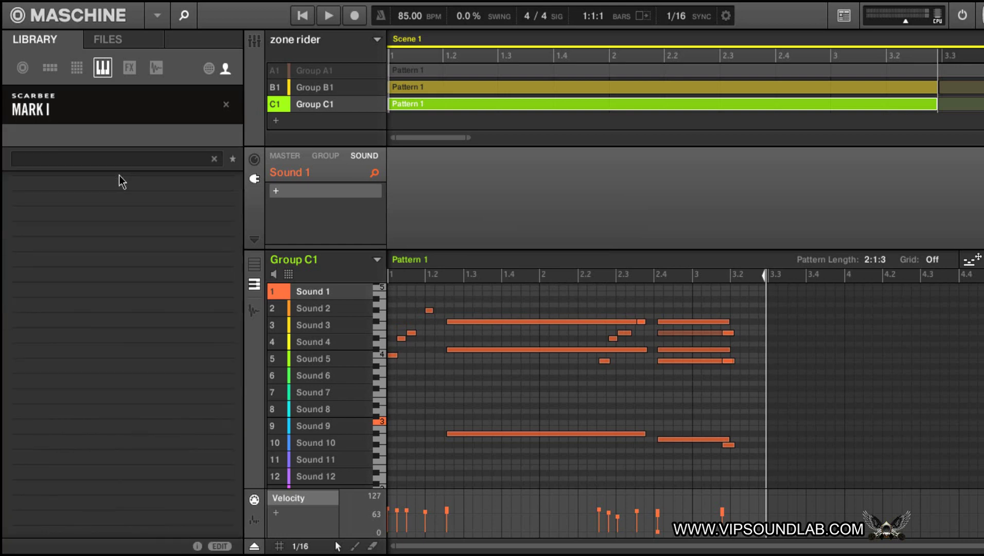
click(226, 106)
click(120, 105)
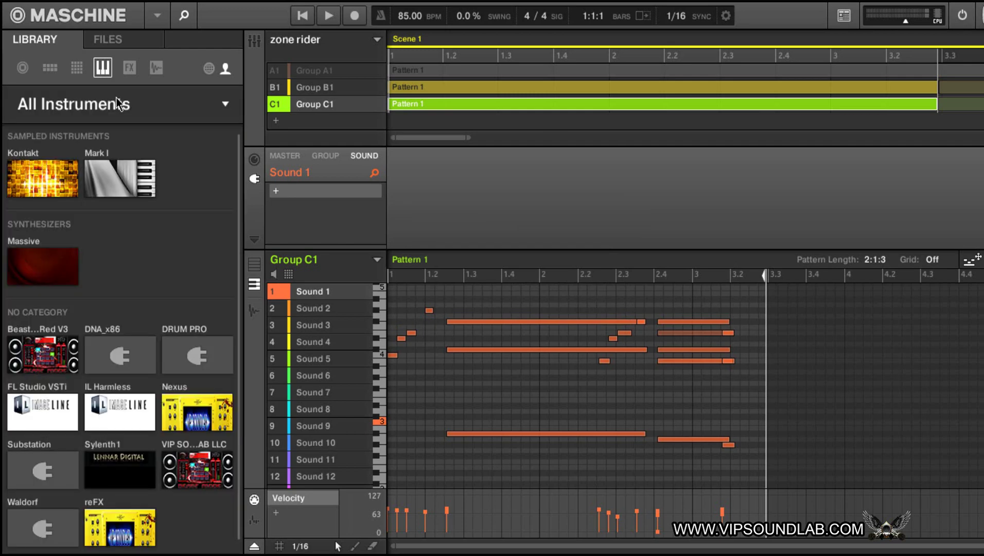
click(147, 172)
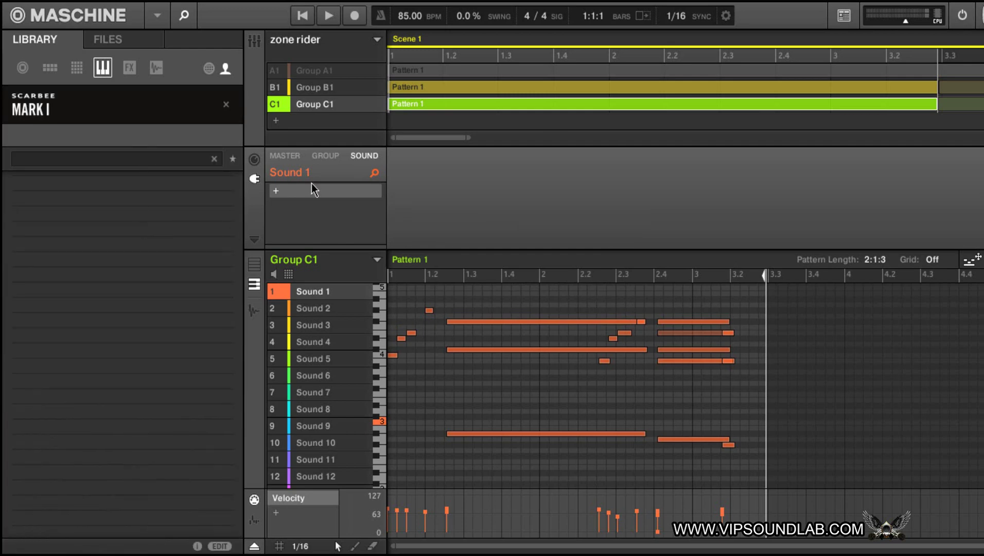
click(227, 107)
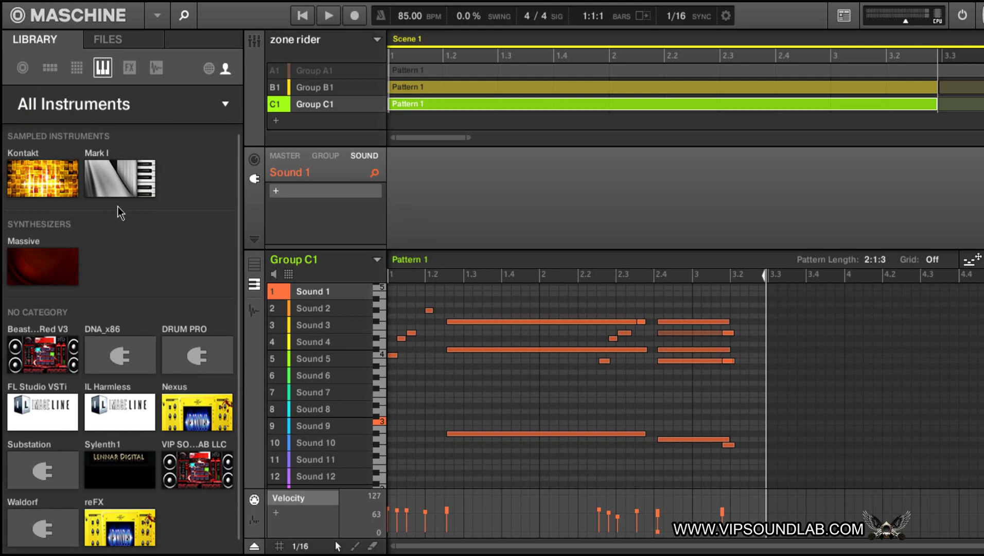
Rescan the Native Instruments User Content folder from the library preferences and show the user instrument categories
click(21, 4)
click(51, 179)
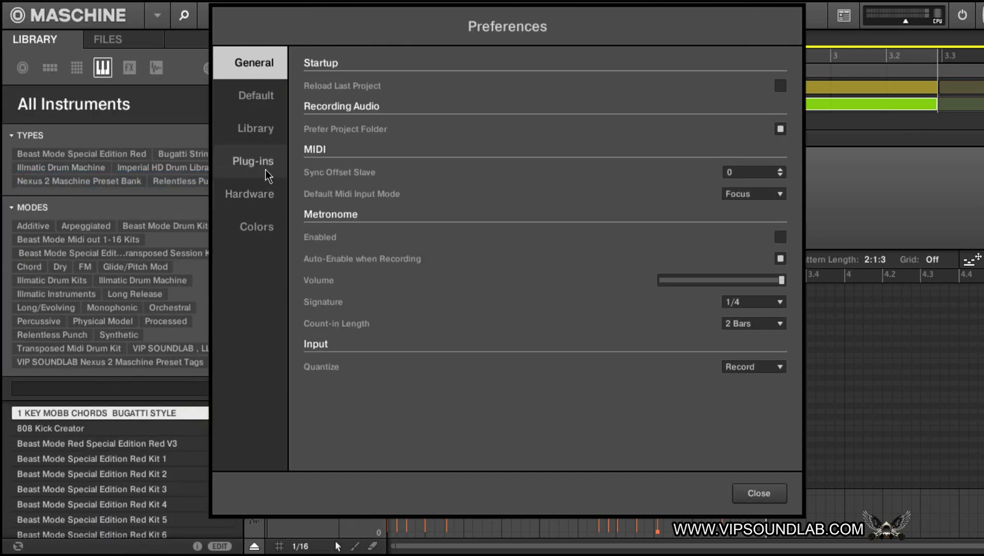
click(267, 176)
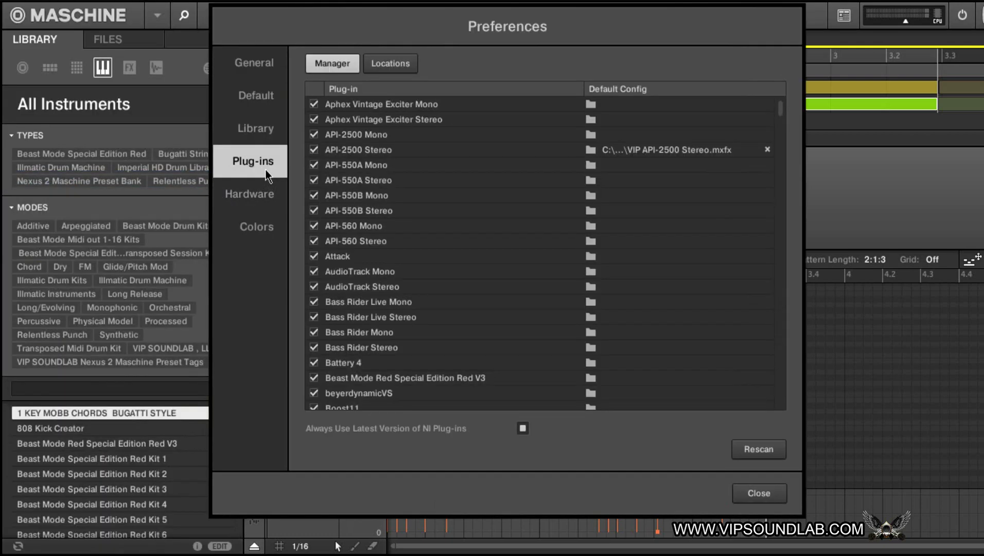
click(390, 66)
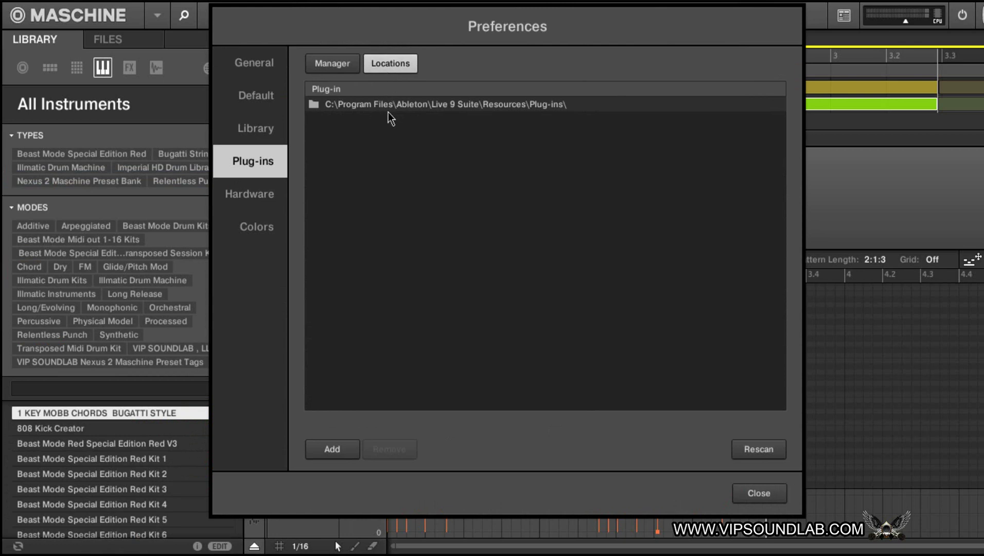
click(259, 134)
click(388, 64)
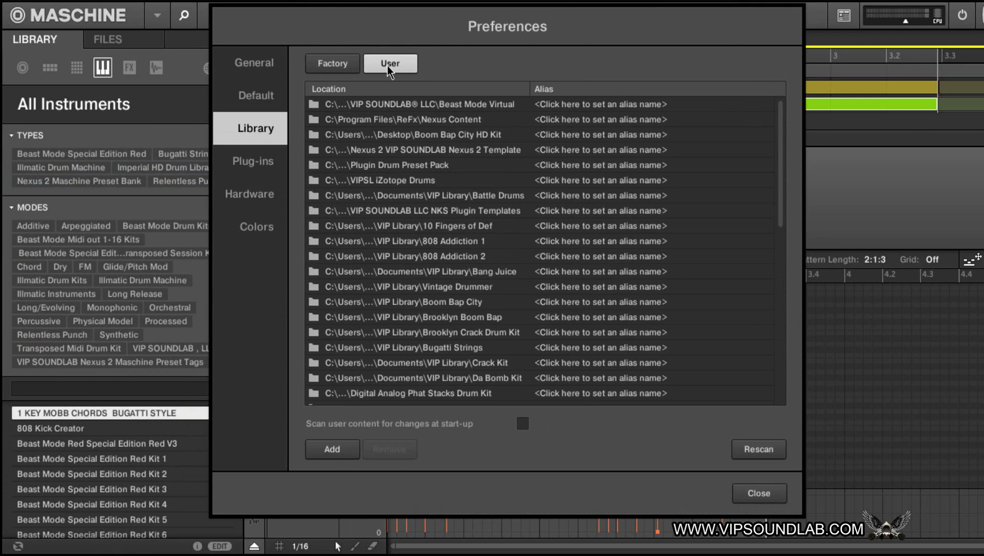
drag(779, 142, 783, 345)
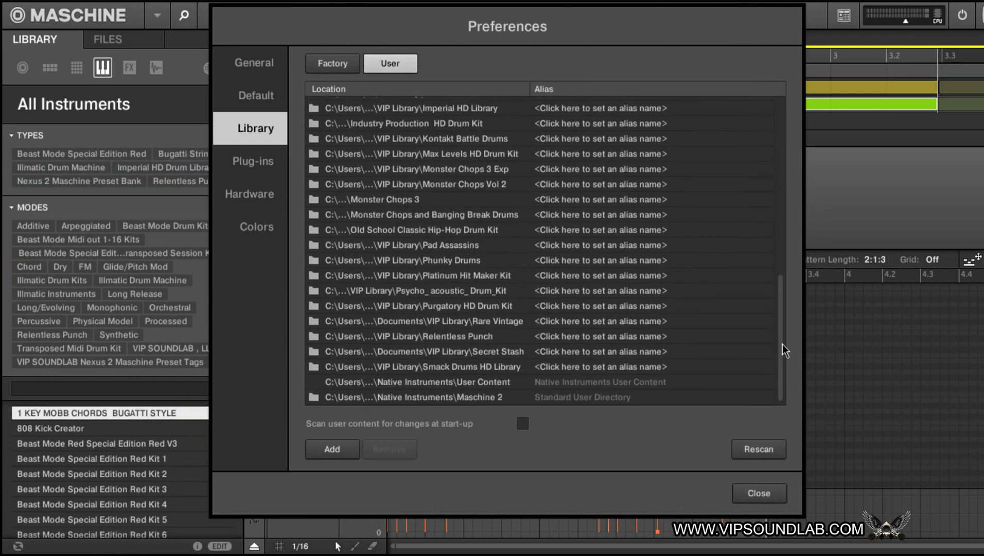
click(464, 385)
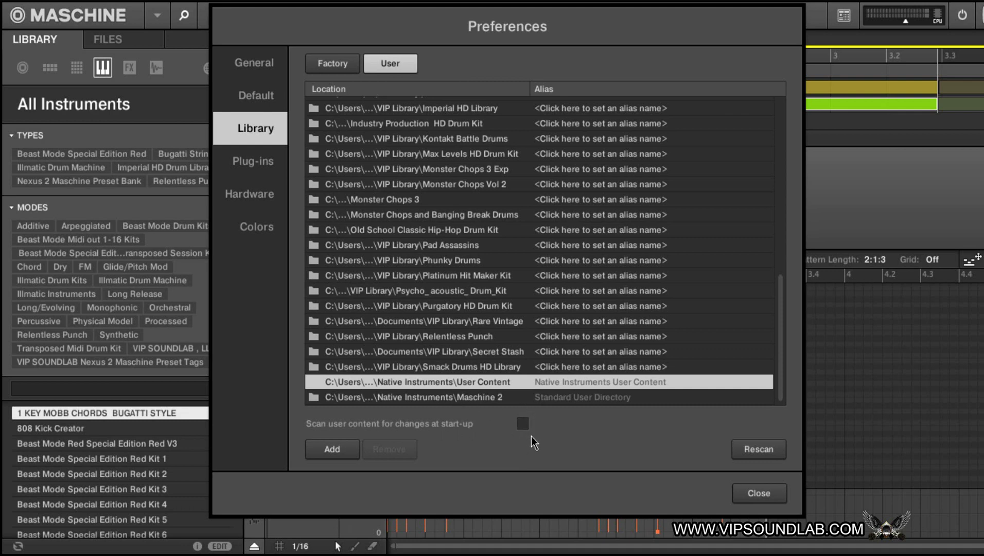
click(747, 451)
click(755, 495)
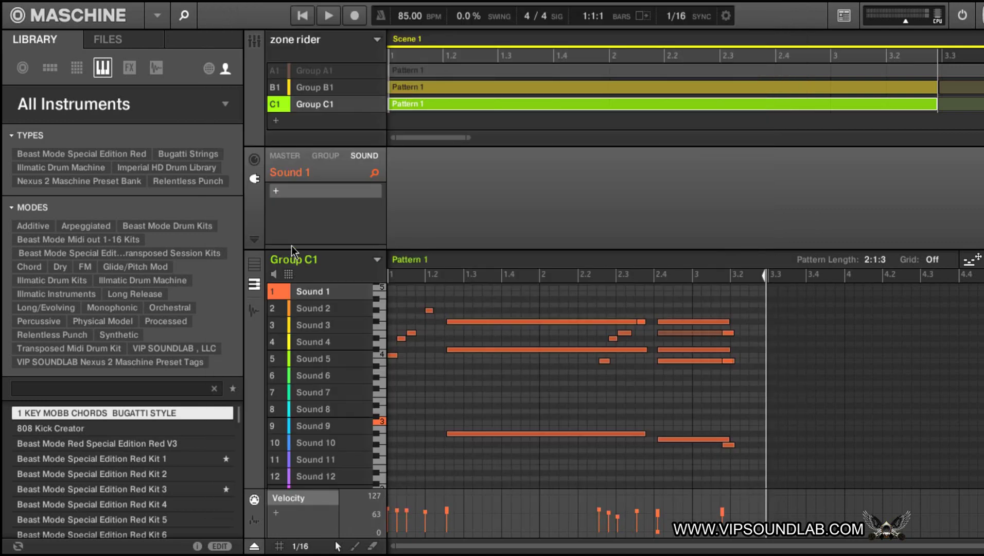
click(123, 105)
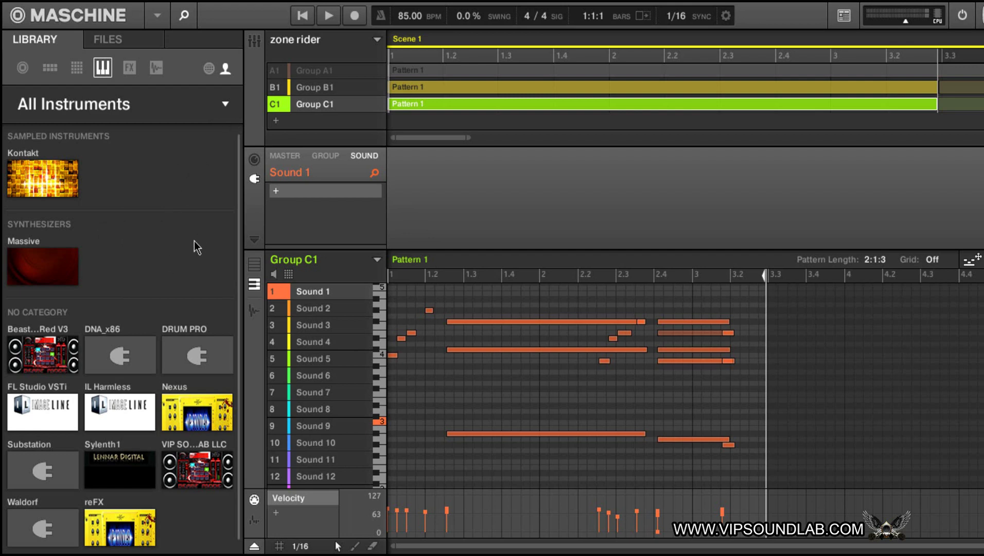
Reset the first sound of Group C1 and select Group B1
right_click(345, 291)
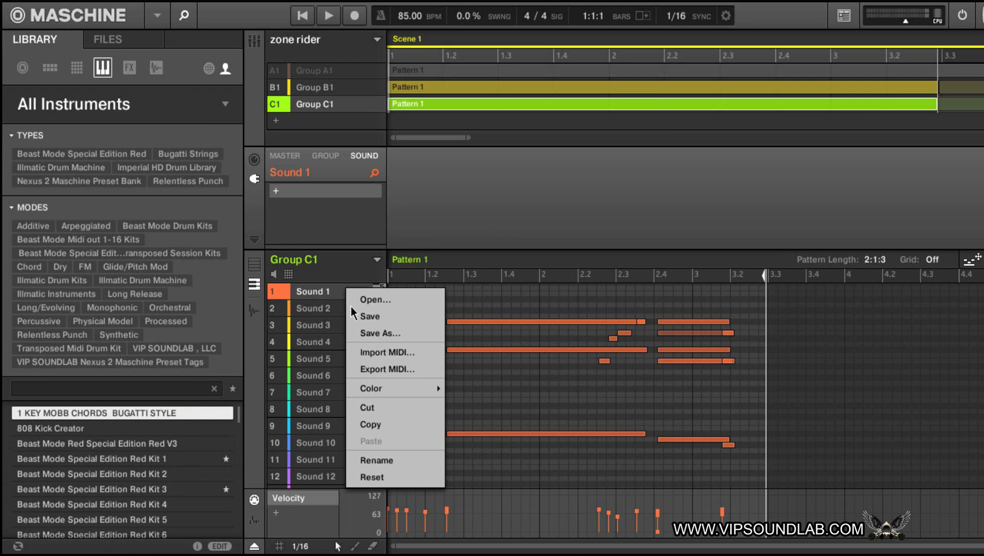
click(370, 477)
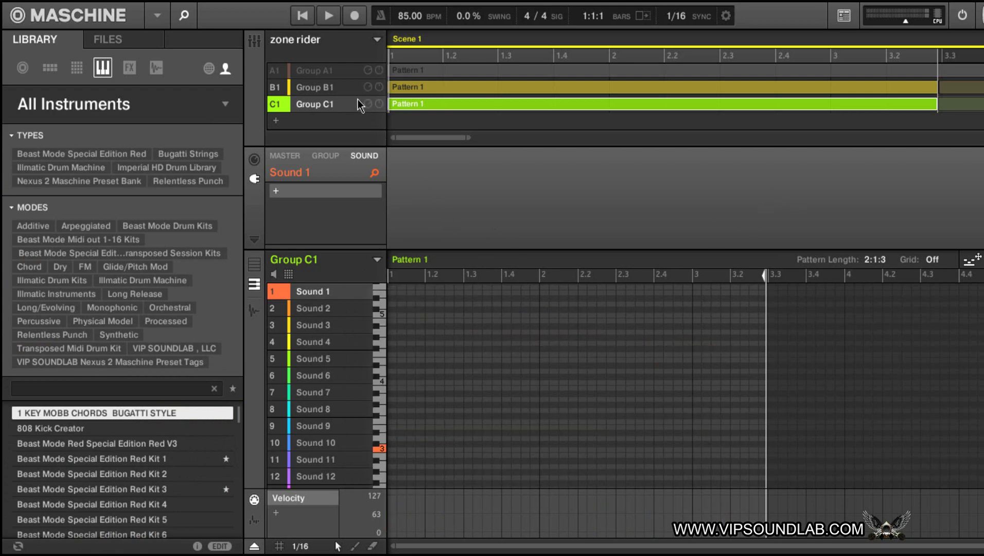
click(343, 88)
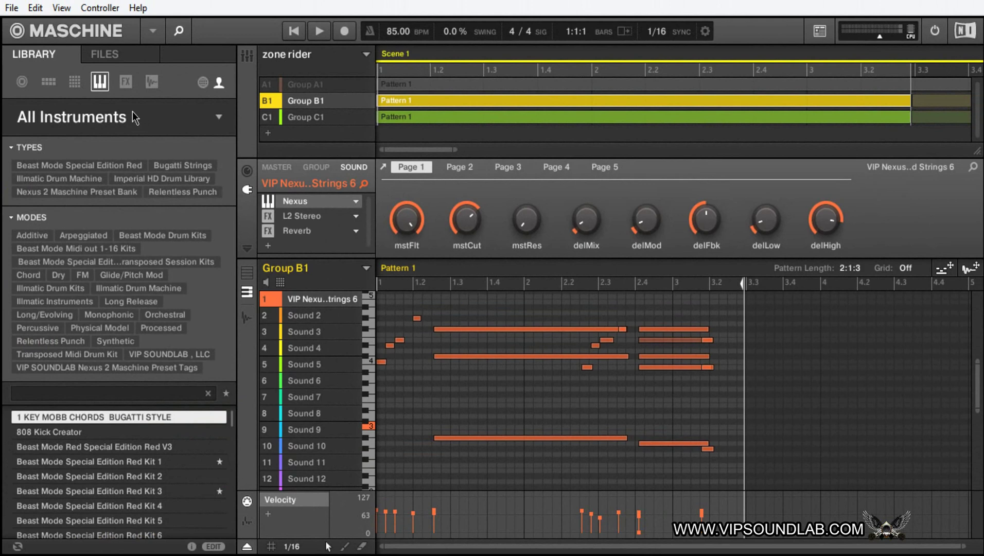
Review the user instrument categories and the plug-in folder locations in the preferences, and close the preferences
click(110, 120)
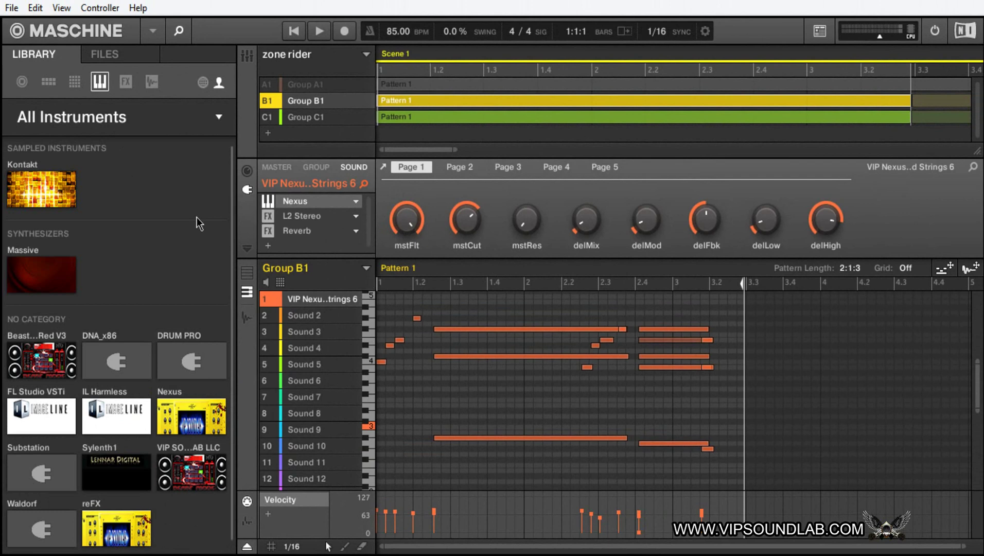
click(11, 7)
click(62, 190)
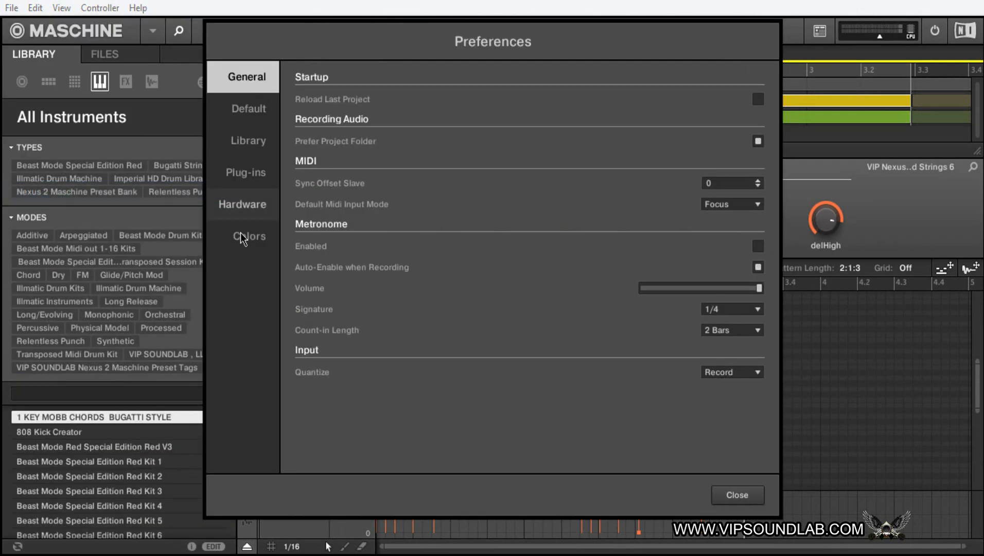
click(265, 175)
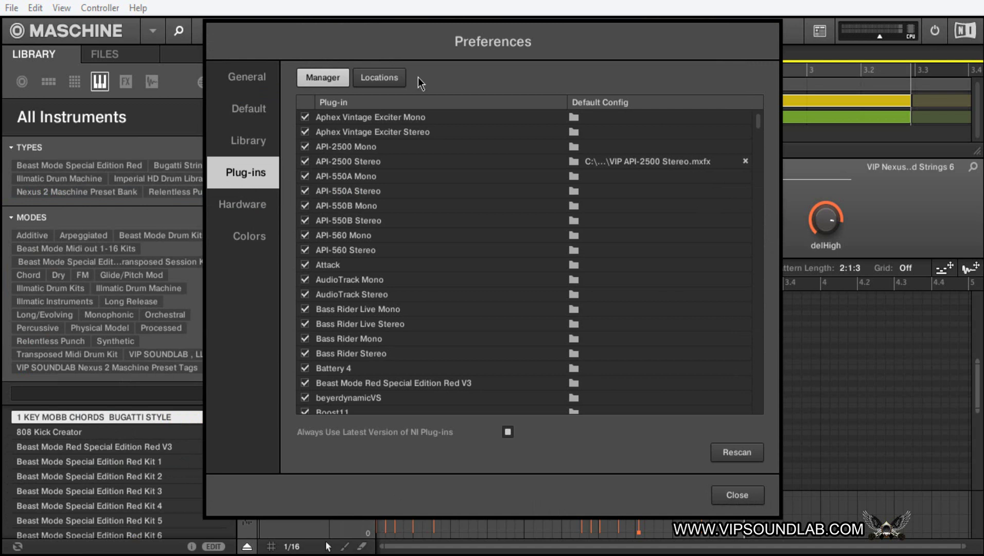
click(399, 83)
click(426, 120)
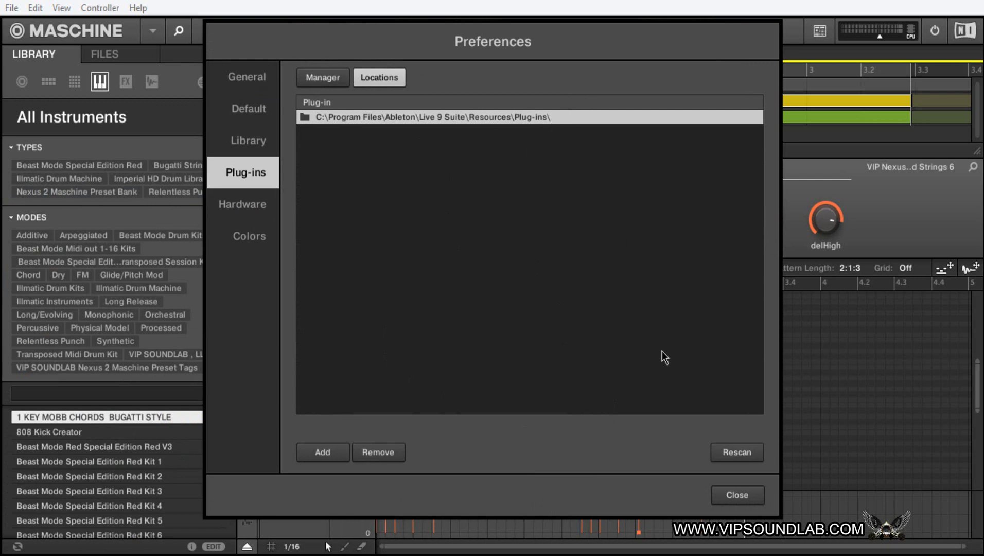
click(735, 494)
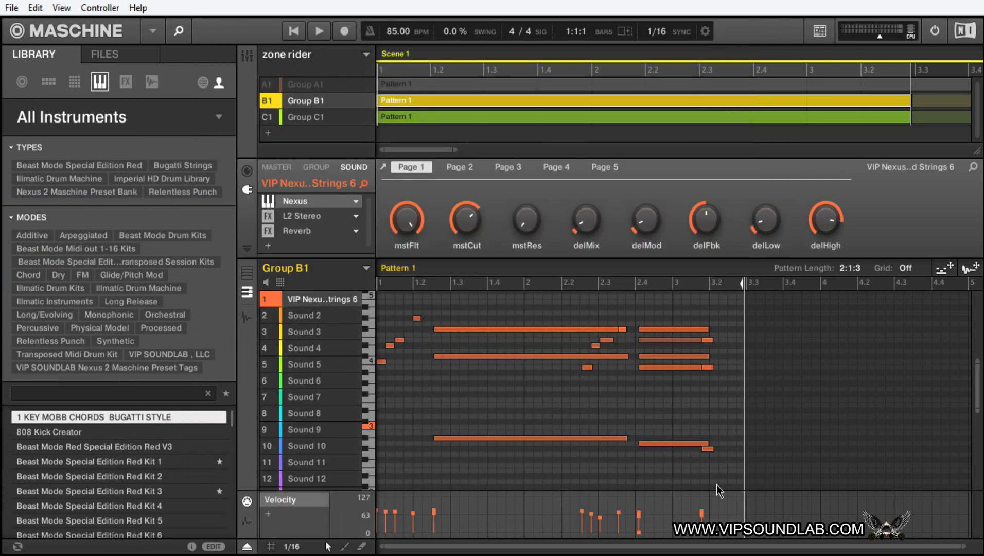
Select Group C1 and view the VIP SOUNDLAB LLC plug-ins available for its first sound without loading one
click(312, 118)
click(268, 202)
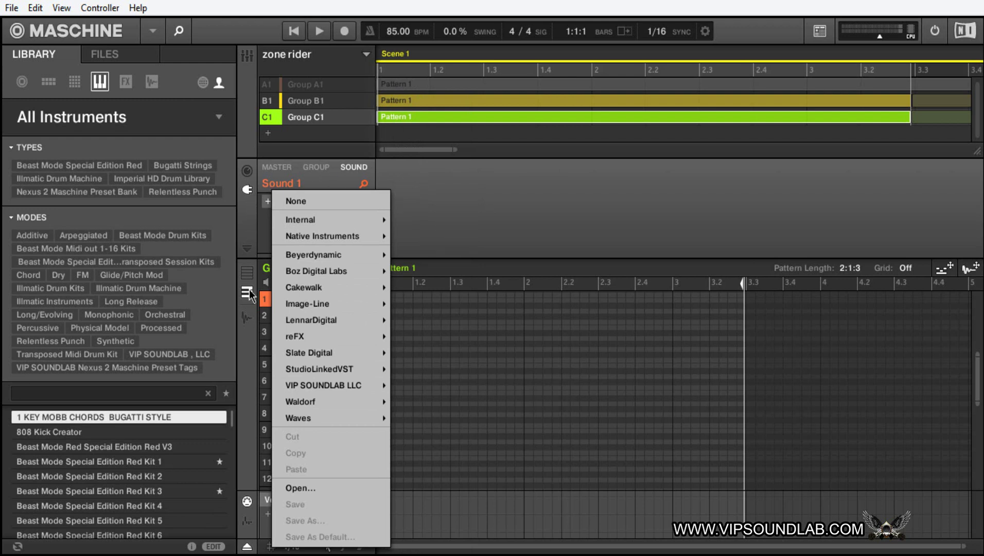
mouse_move(281, 386)
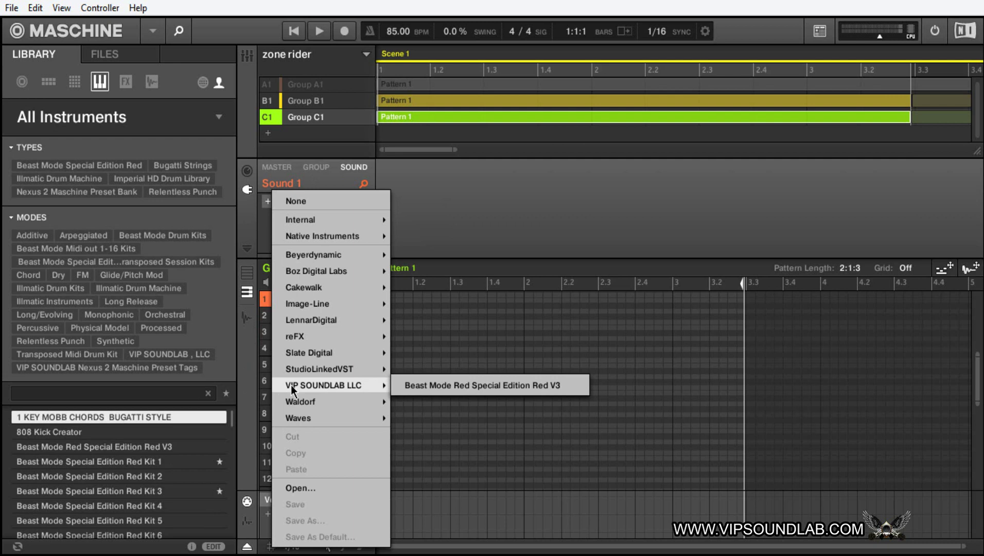
click(253, 213)
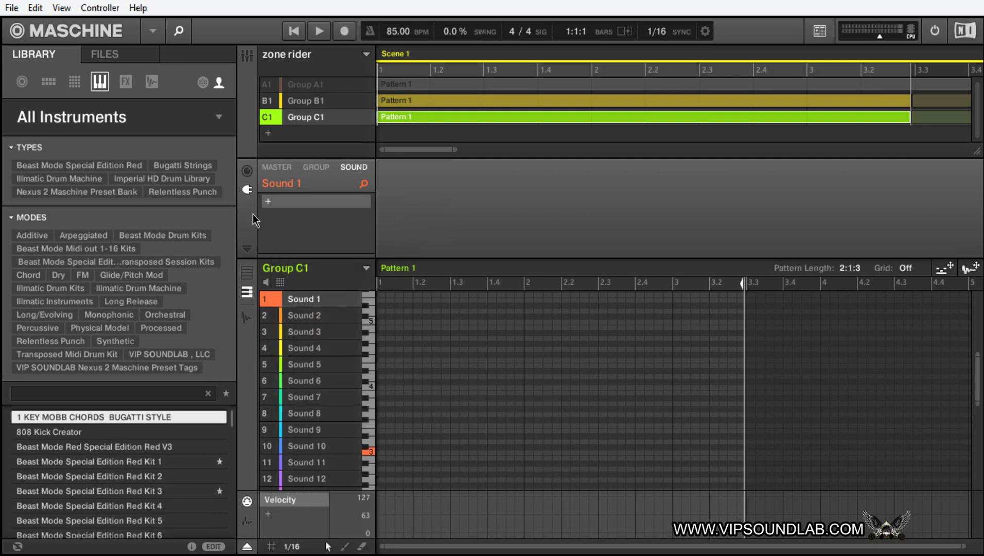
Show the file information of the user FL Studio VSTi preset and return to the user instrument categories
click(114, 123)
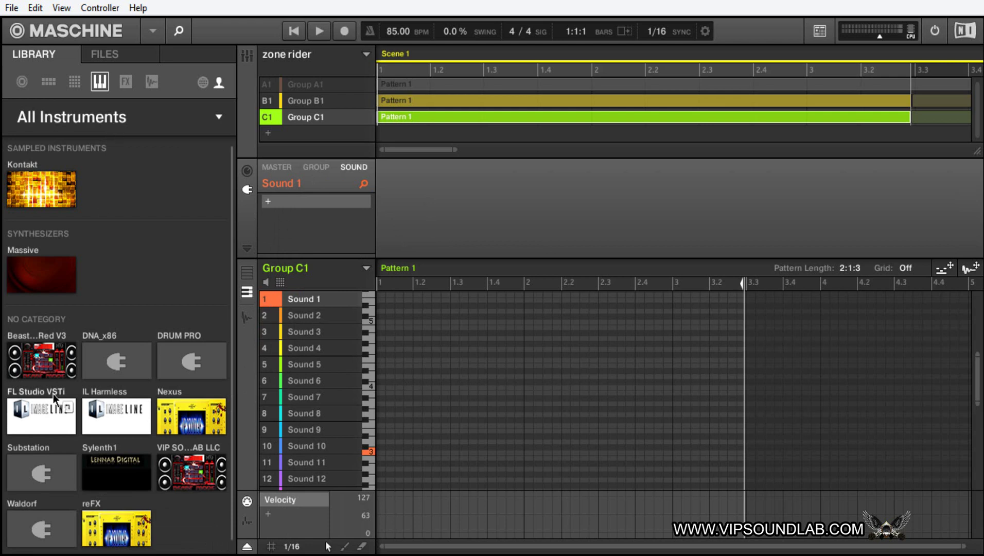
click(48, 404)
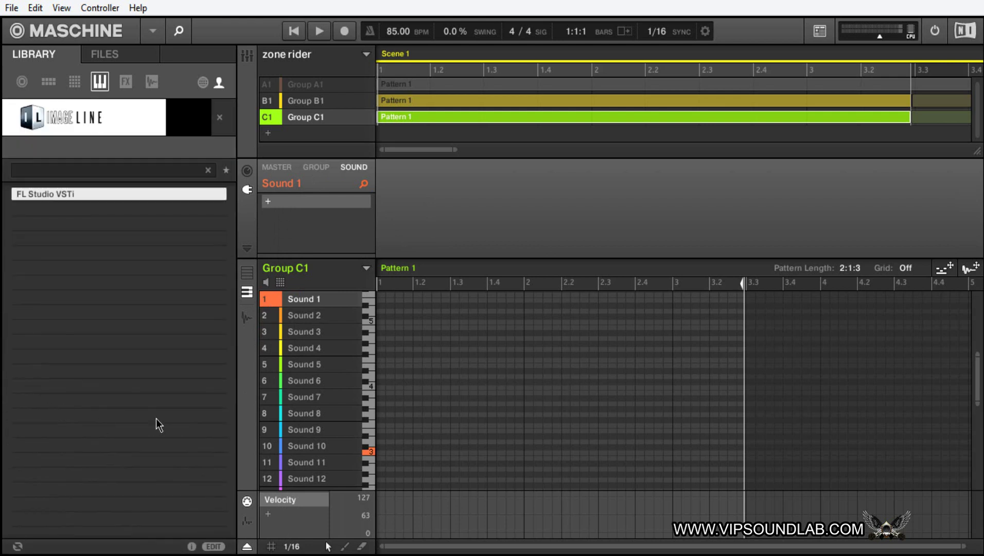
click(191, 547)
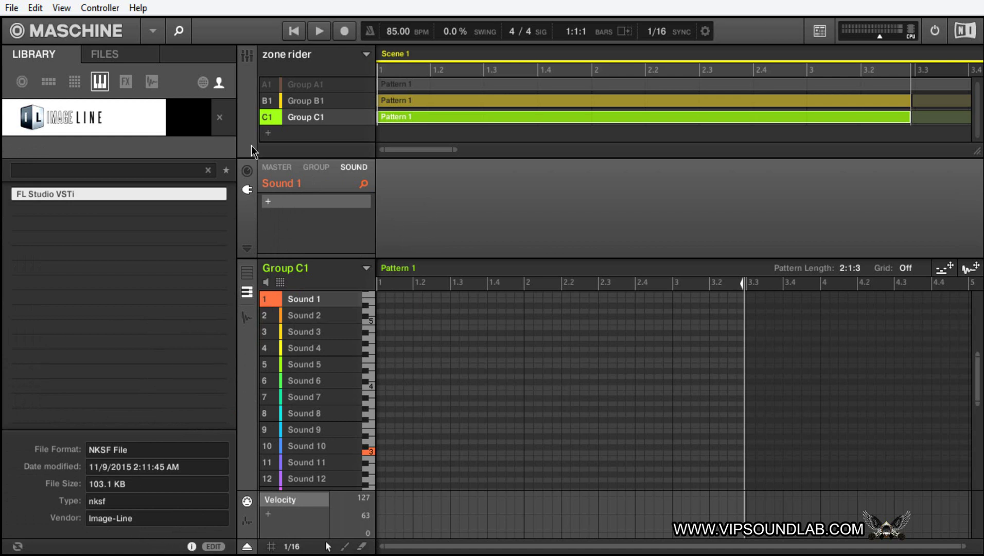
click(219, 118)
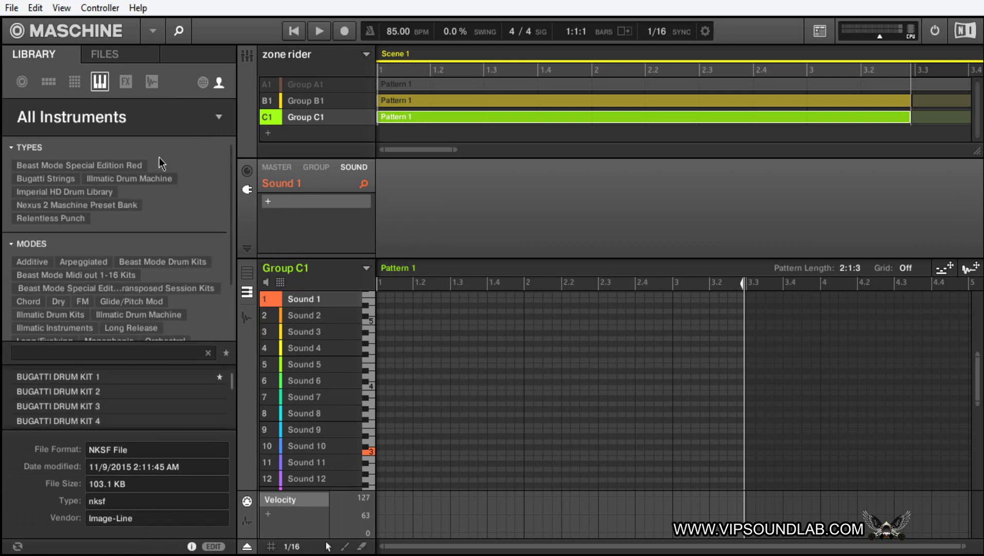
click(116, 120)
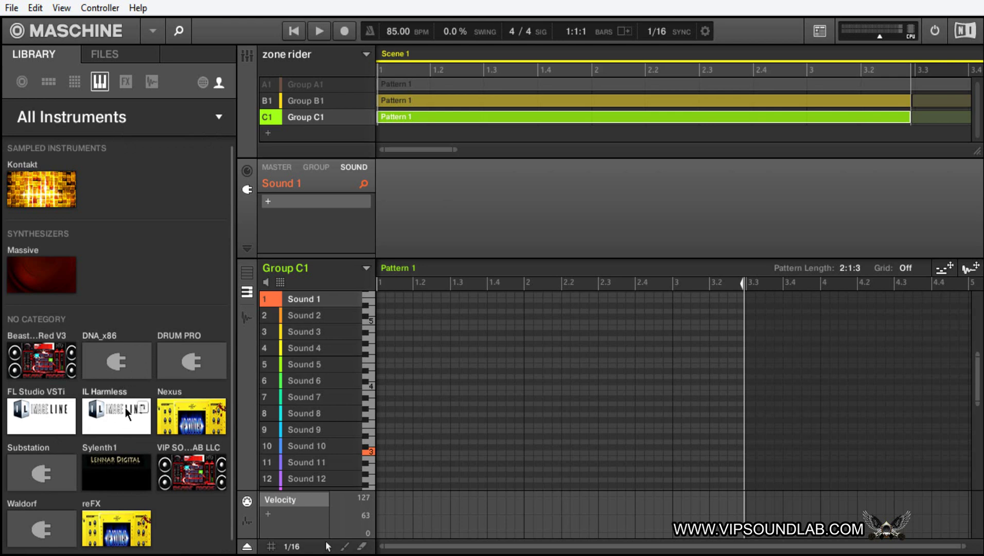
click(112, 119)
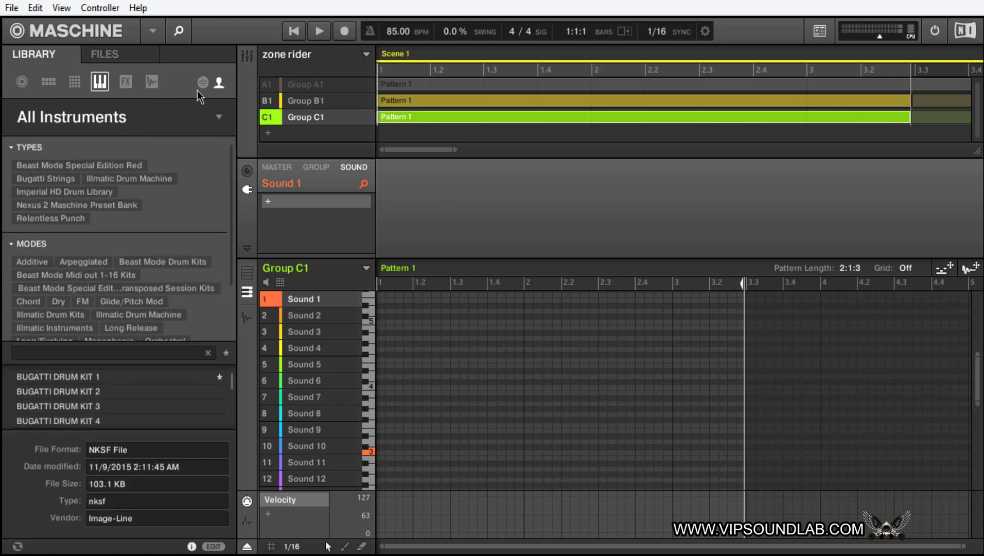
click(111, 118)
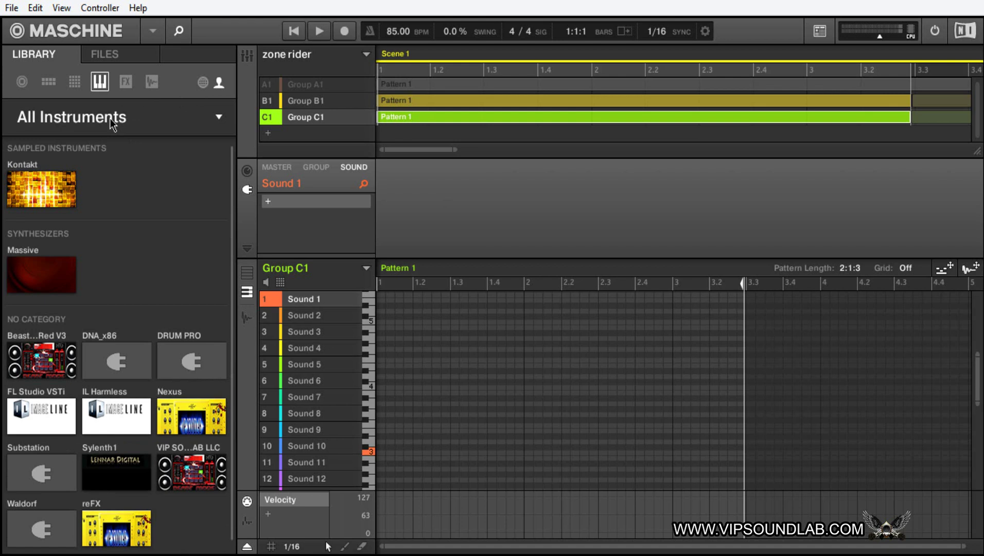
Close the instrument category overview and select Group B1
click(298, 103)
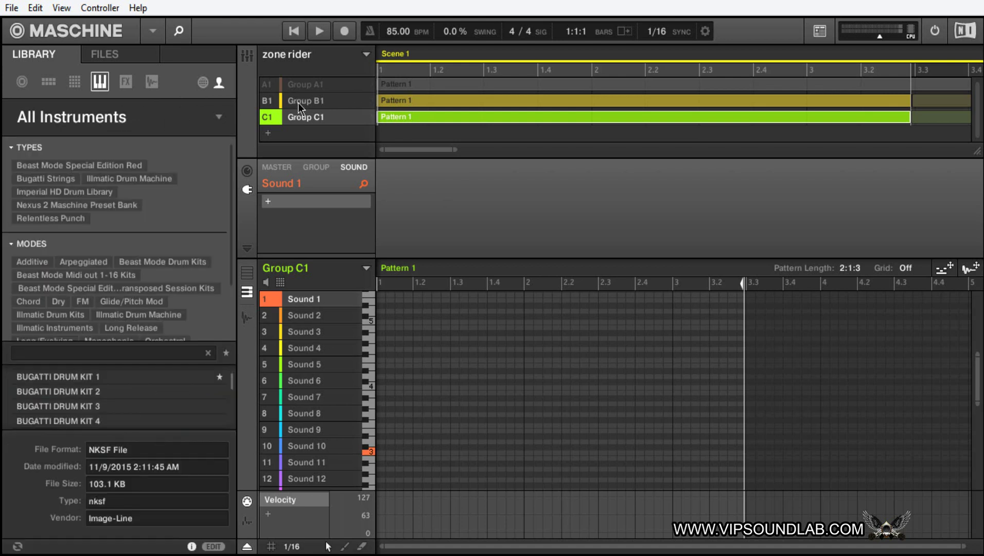
click(298, 103)
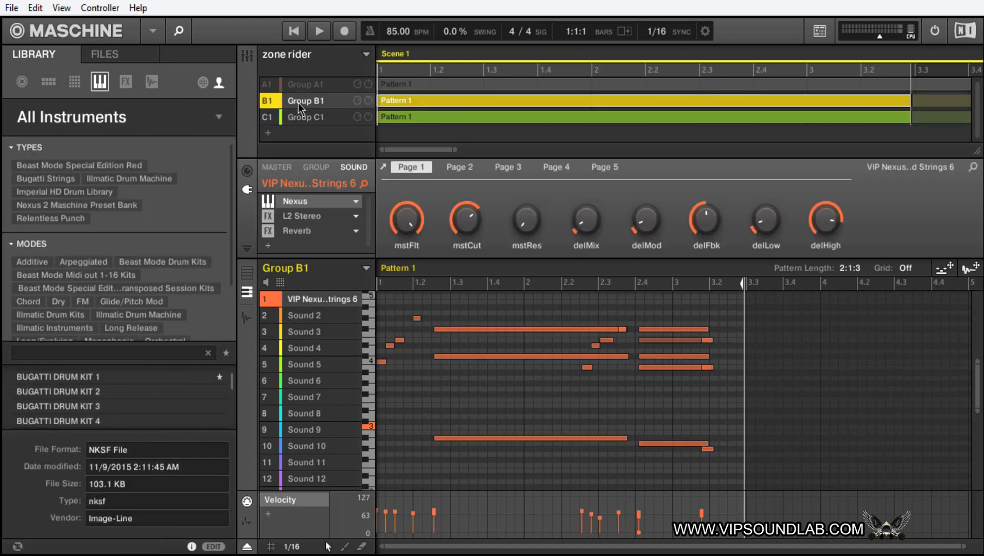
click(116, 117)
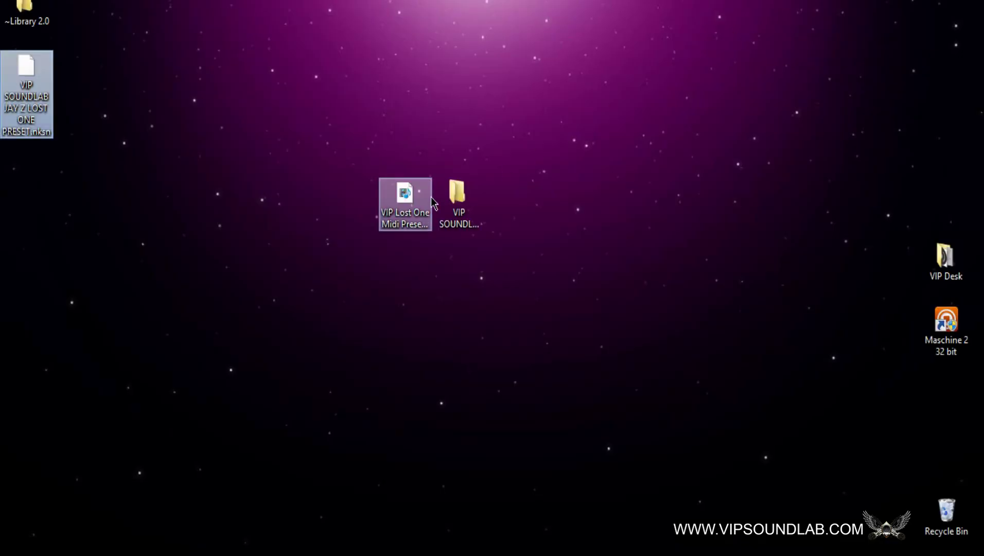
Switch to the desktop, open the VIP SOUNDLAB LLC NKS Plugin Templates folder, and view the contents of its Cakewalk folder
click(404, 238)
double_click(458, 193)
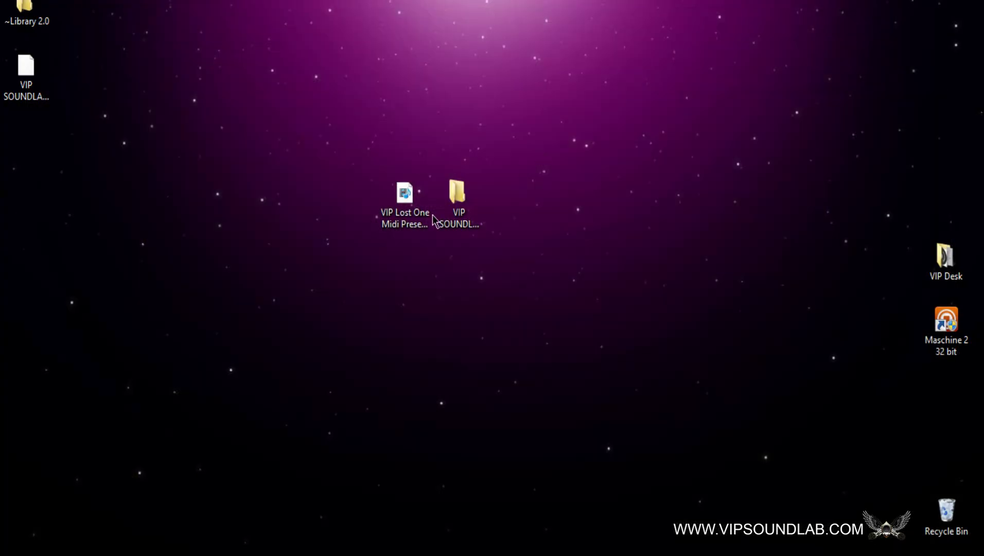
click(464, 196)
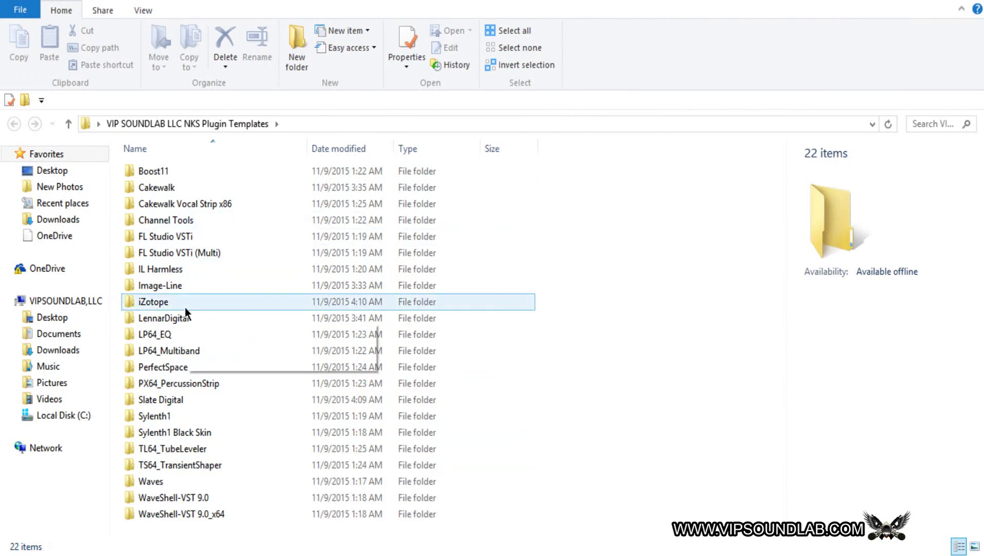
mouse_move(184, 308)
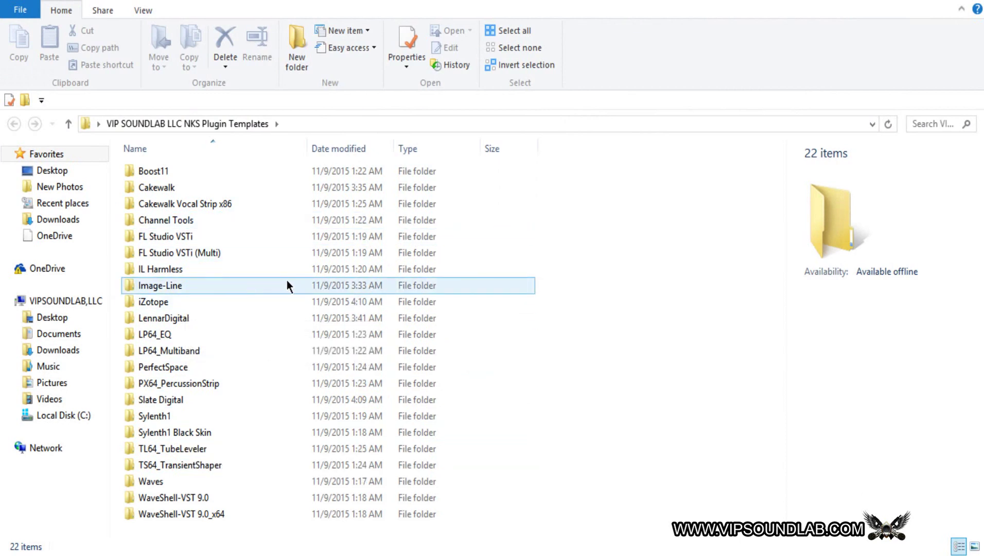
double_click(191, 188)
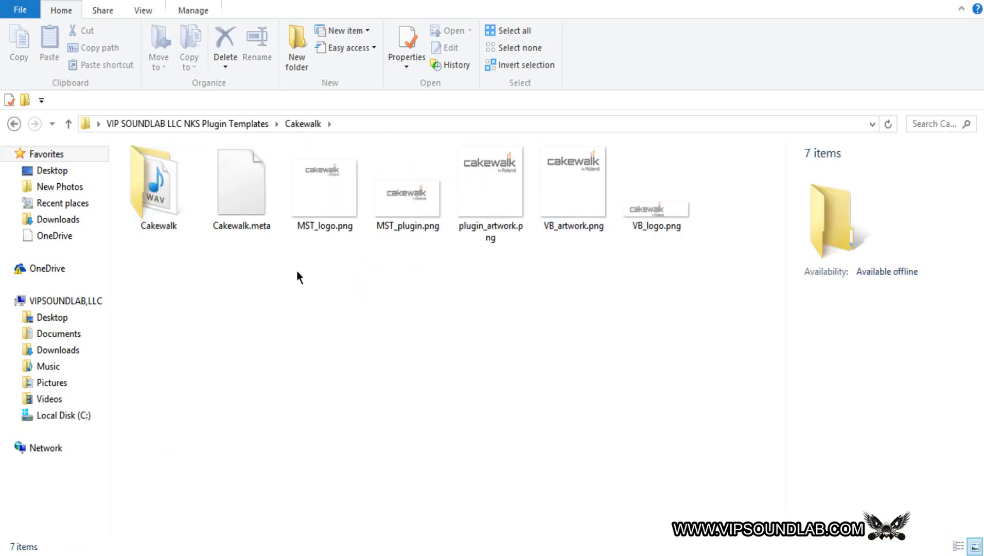
click(68, 124)
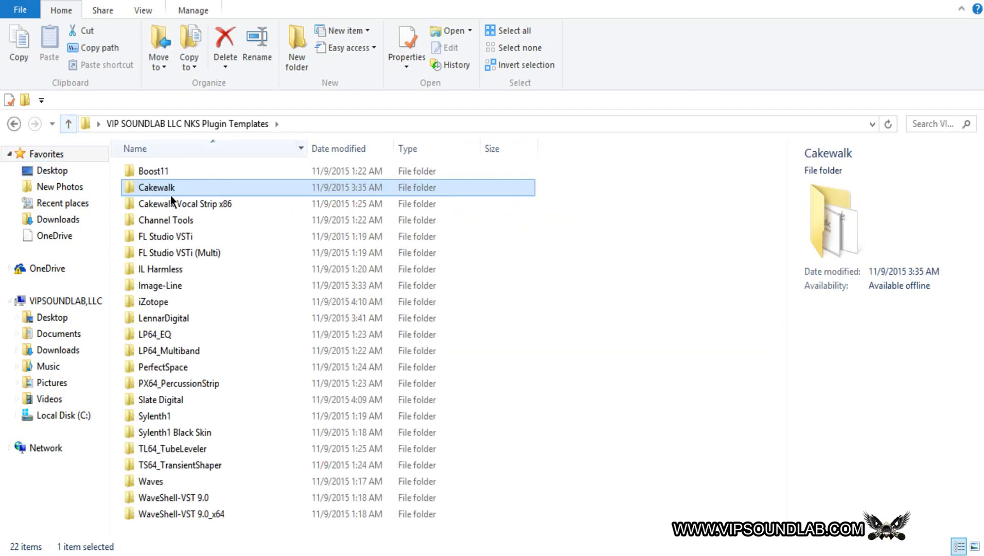
Display the contents of the FL Studio VSTi template folder as large icons and return to the plugin templates folder
double_click(180, 241)
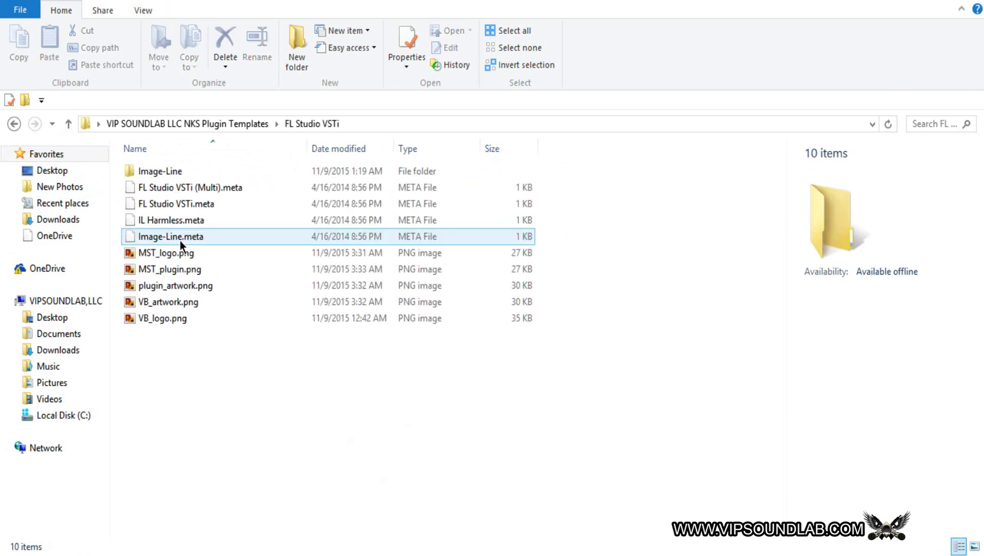
click(148, 11)
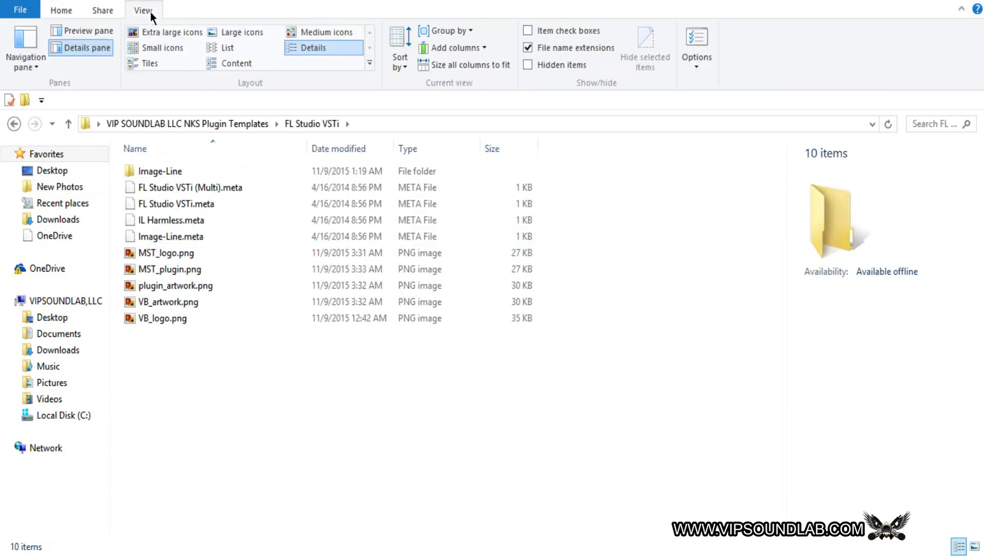
click(291, 32)
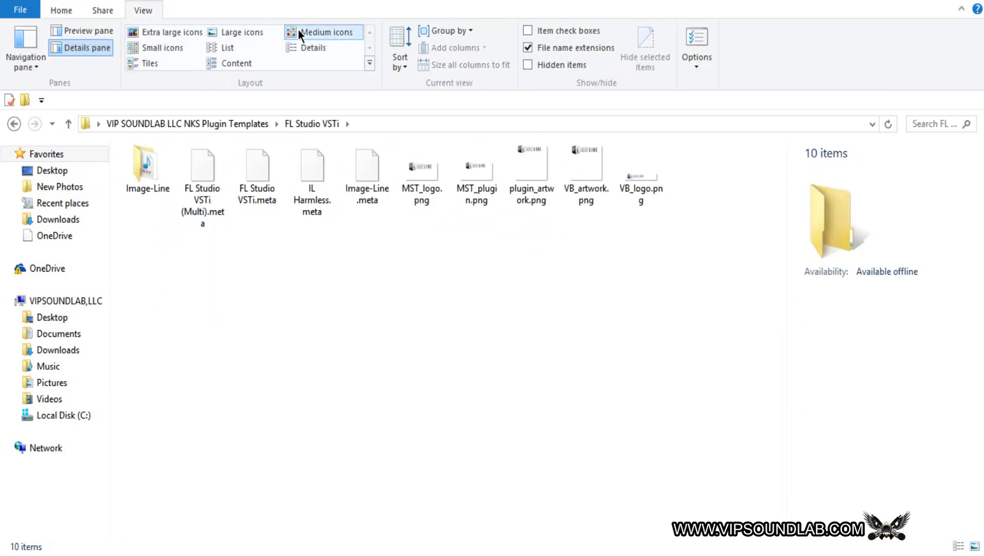
click(250, 32)
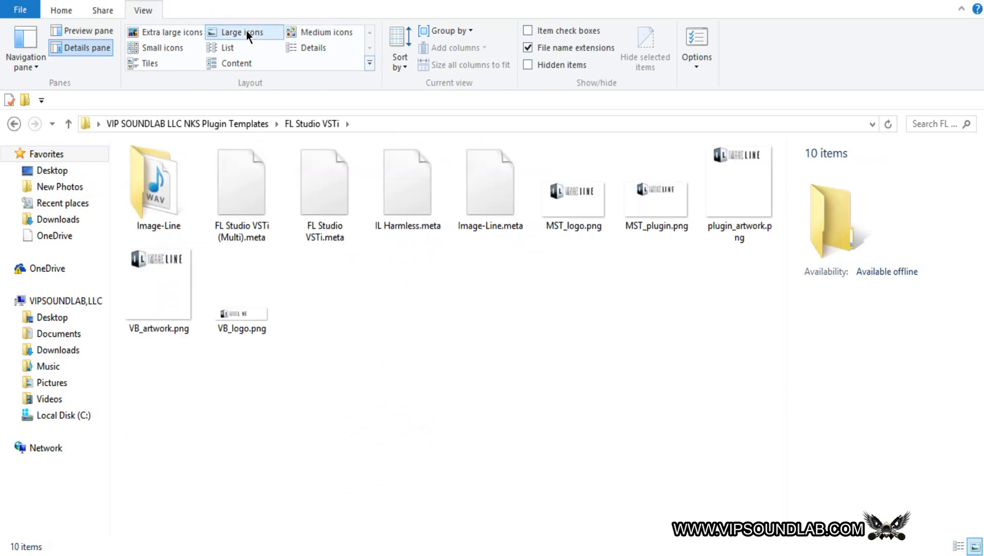
click(67, 125)
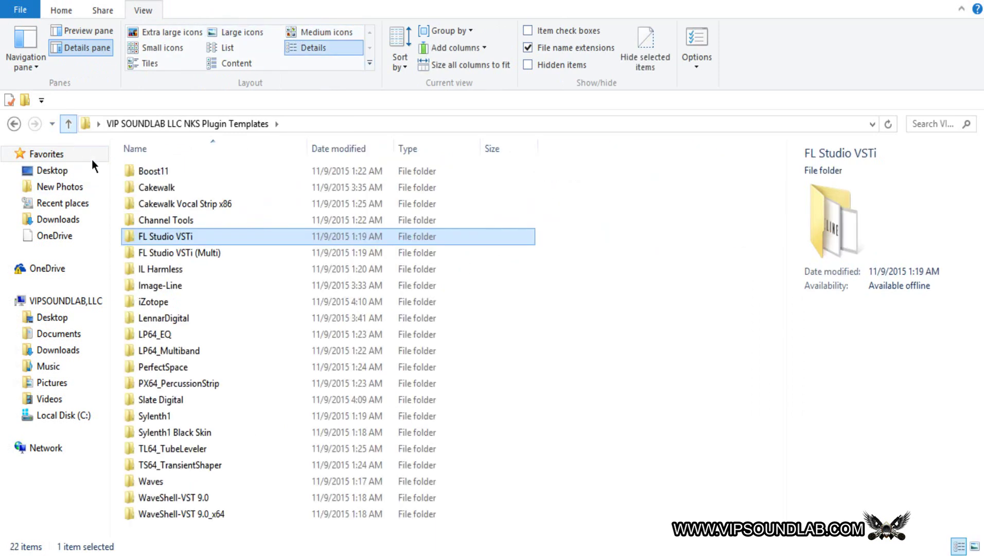
View the contents of the LennarDigital and Slate Digital template folders and return to Maschine
click(190, 324)
double_click(191, 323)
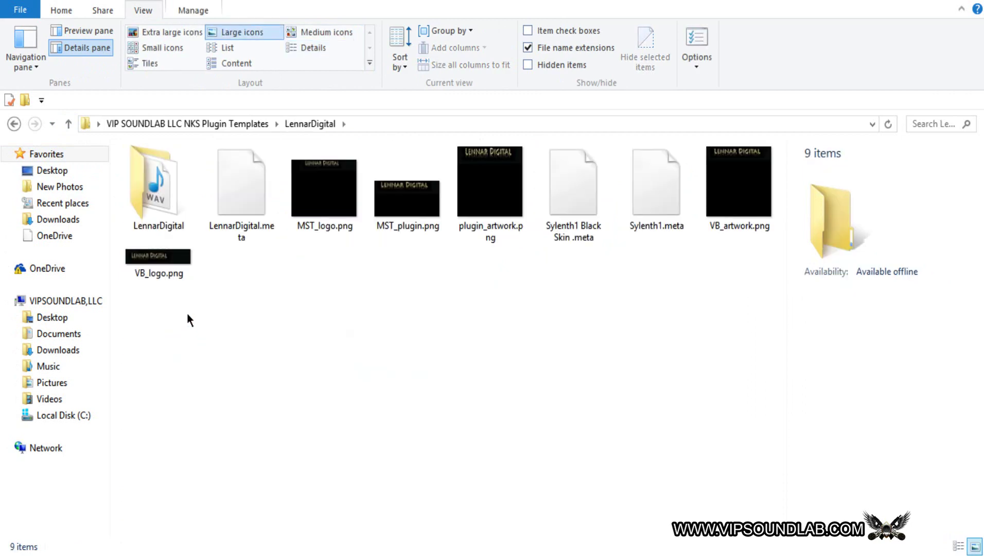
click(73, 122)
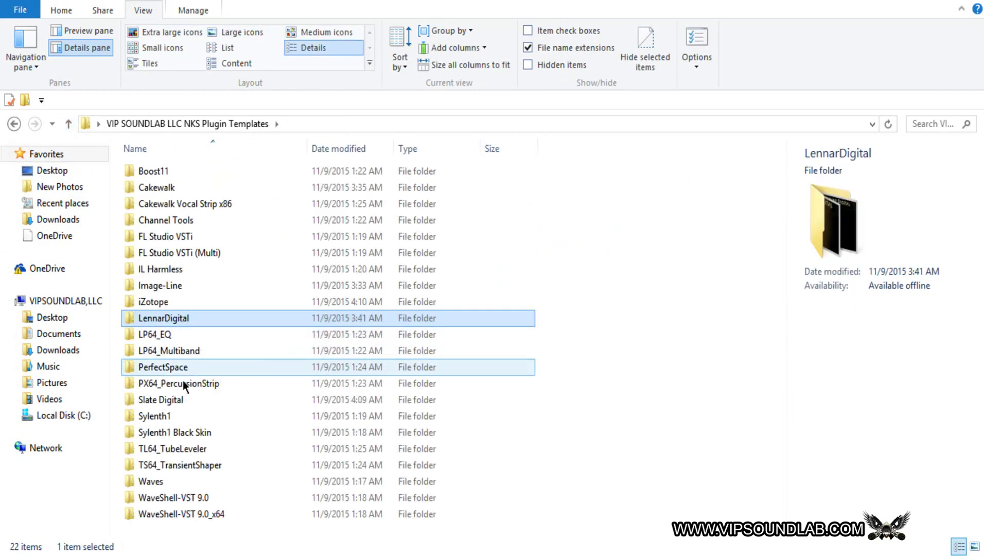
double_click(177, 399)
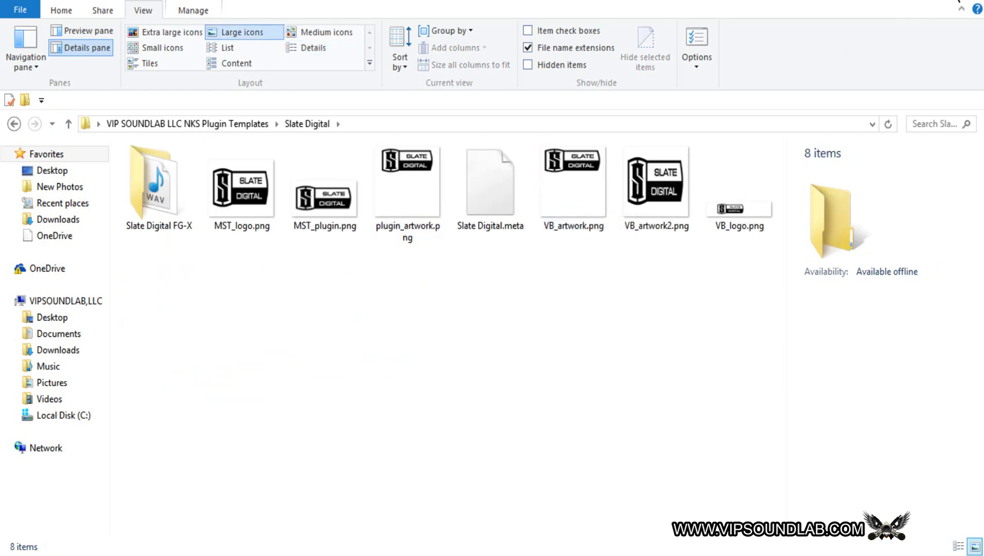
click(958, 1)
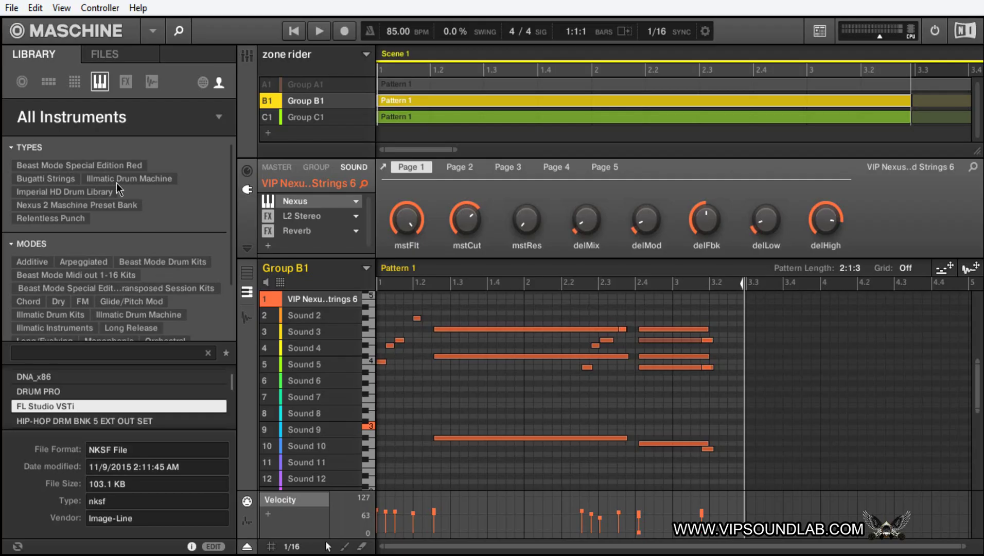
Review the user instrument categories and compare them with the factory instrument categories
click(95, 123)
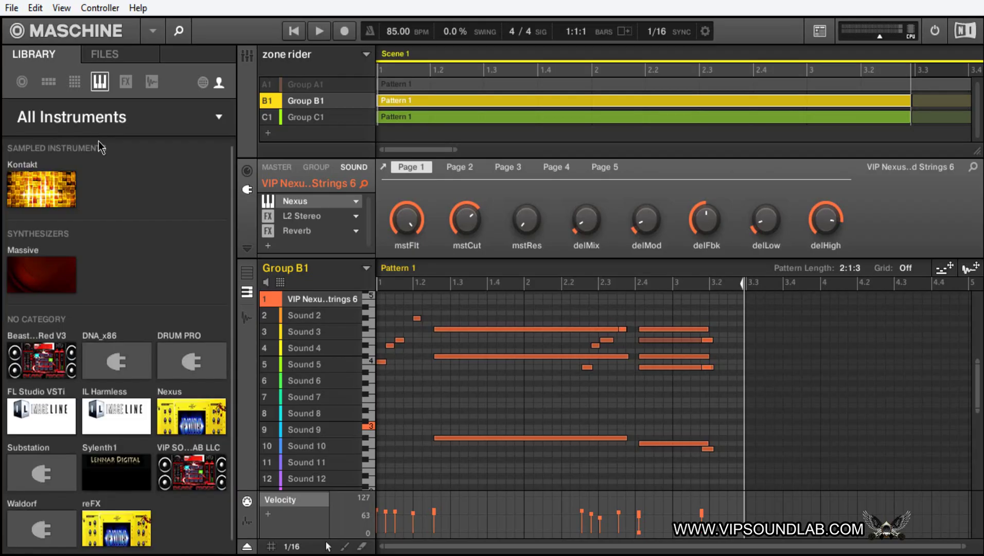
scroll(109, 371, down, 1)
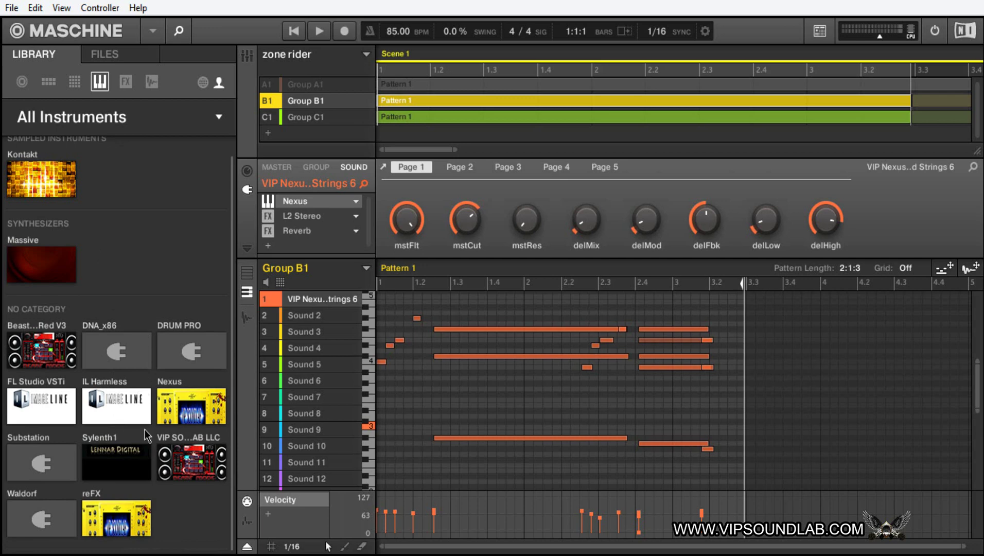
click(203, 83)
click(203, 83)
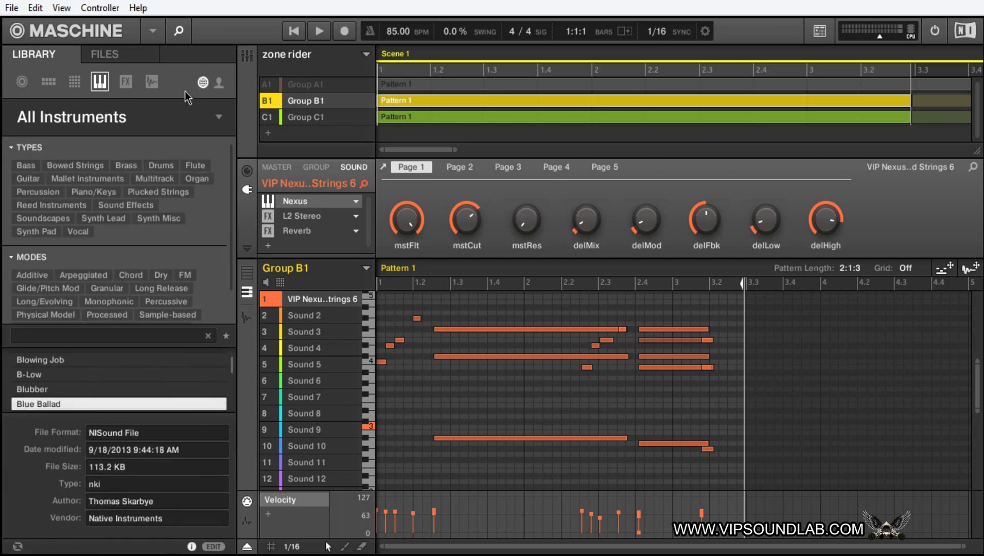
click(108, 117)
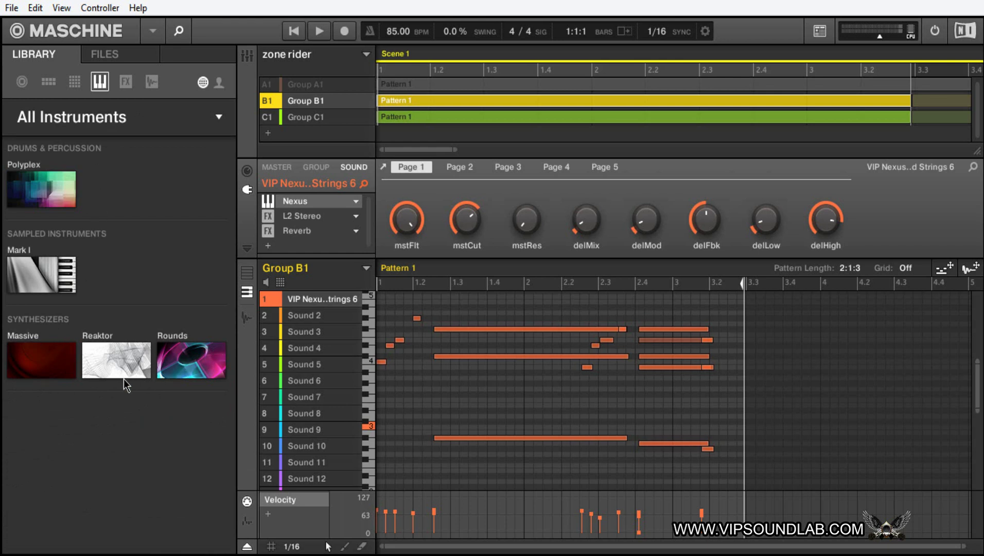
click(98, 120)
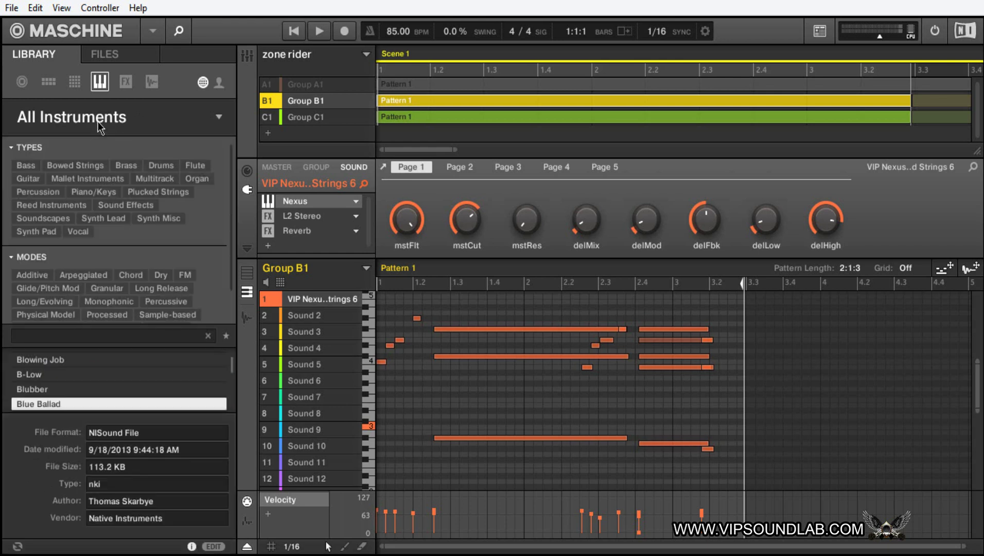
Switch the library back to user content and look through its instrument categories again
click(220, 83)
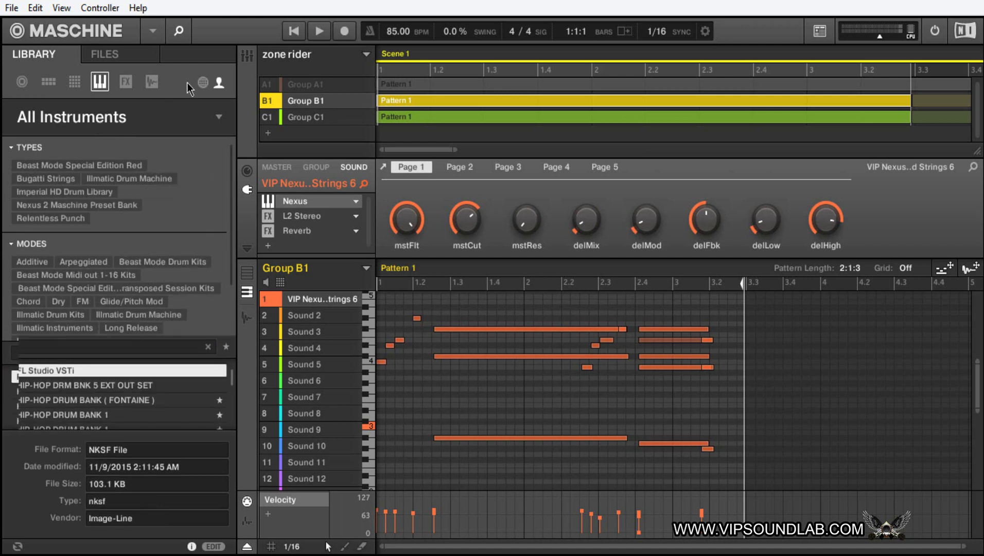
click(115, 123)
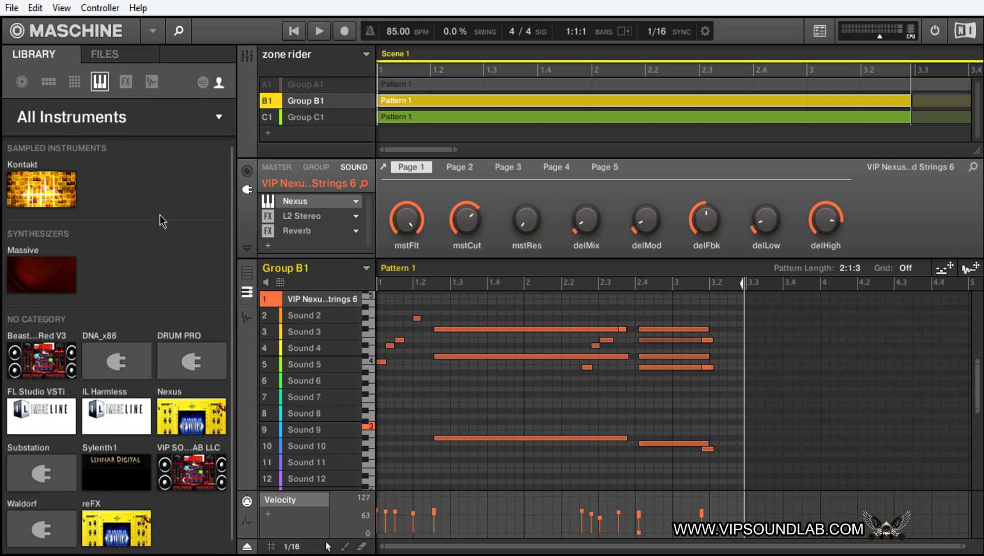
scroll(176, 234, down, 1)
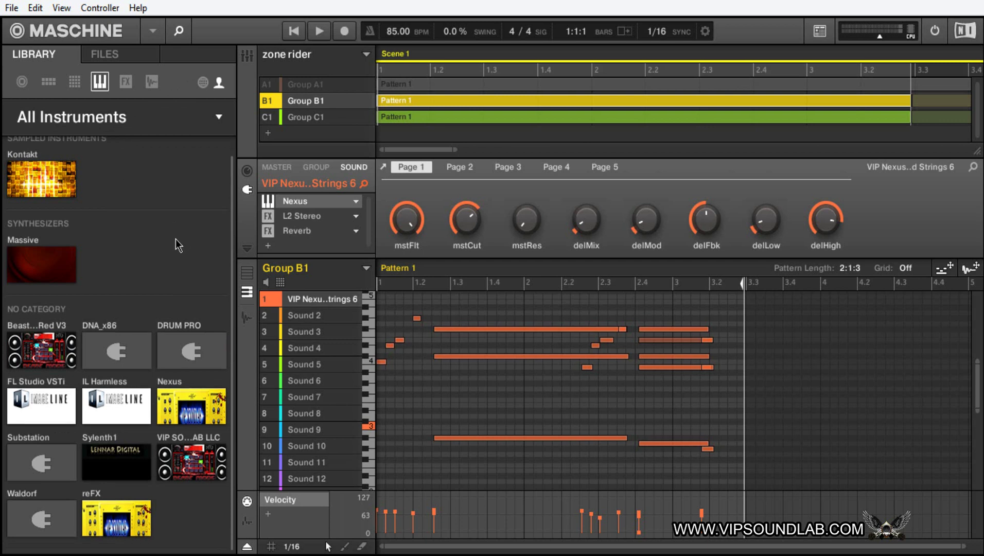